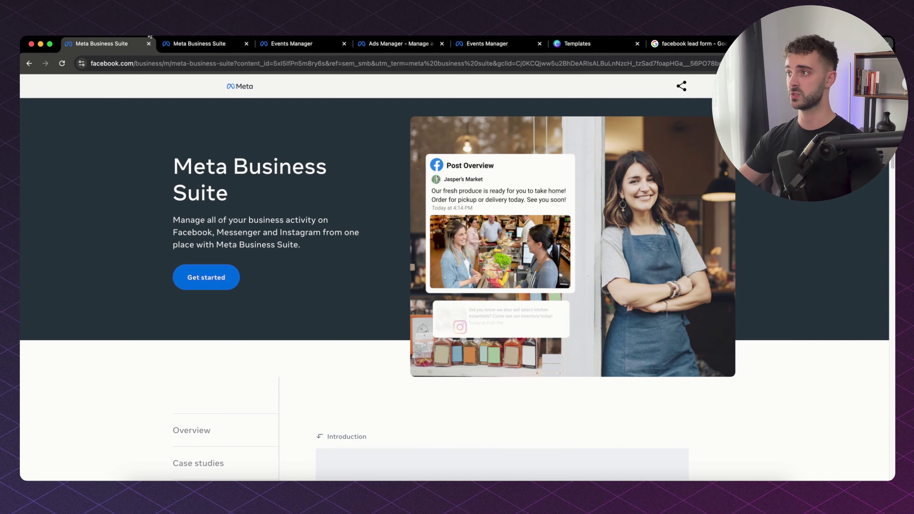
Step: Open the Agency Acceleretor business settings and review the business portfolio info, including business details and verification status
{"action": "left_click", "coordinate": [181, 46]}
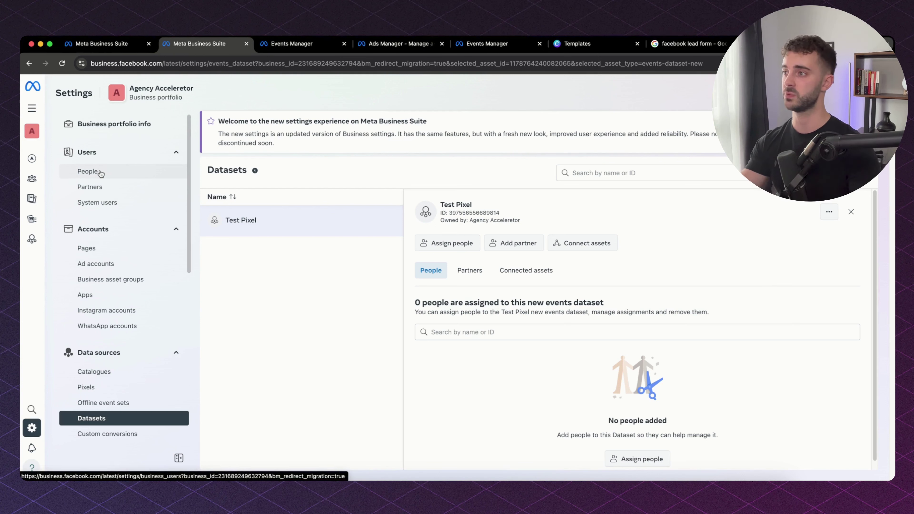
{"action": "left_click", "coordinate": [95, 129]}
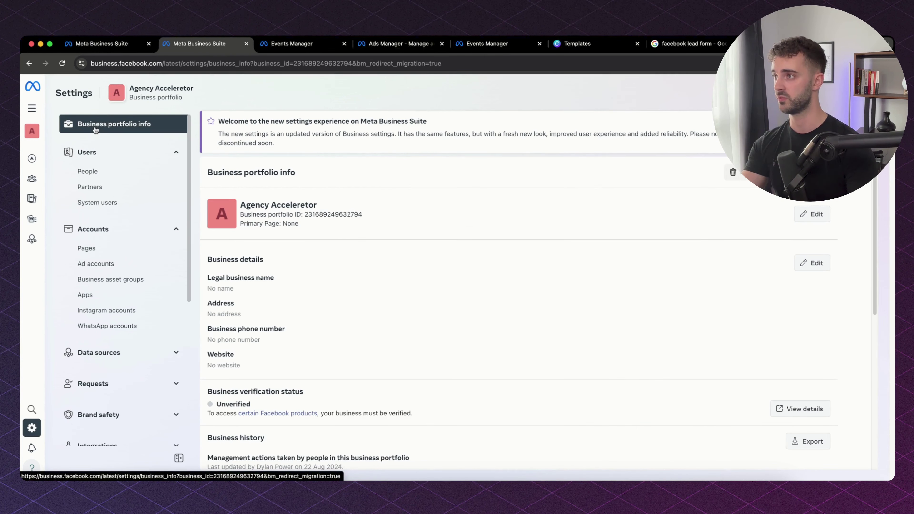
{"action": "scroll", "coordinate": [526, 156], "scroll_direction": "down", "scroll_amount": 1}
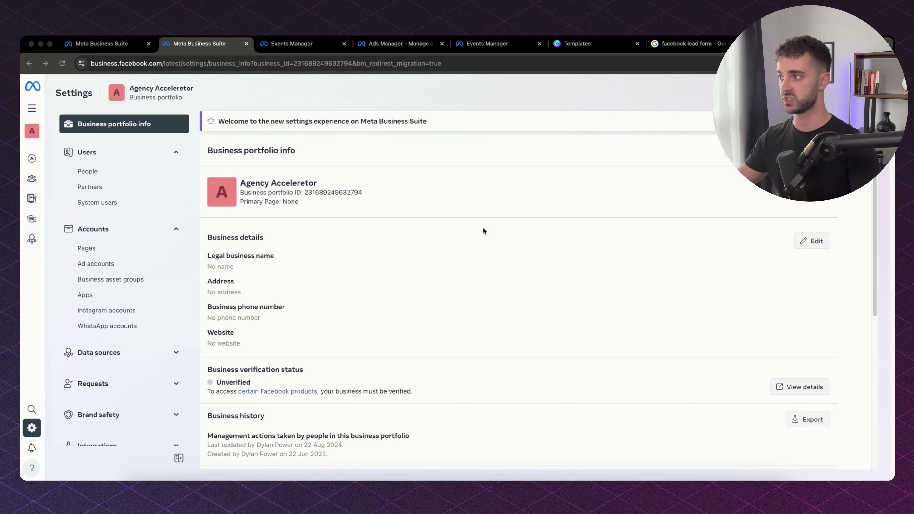
Step: Look at the form for inviting people to the business portfolio, dismiss it, and view the portfolio's partners
{"action": "left_click", "coordinate": [99, 173]}
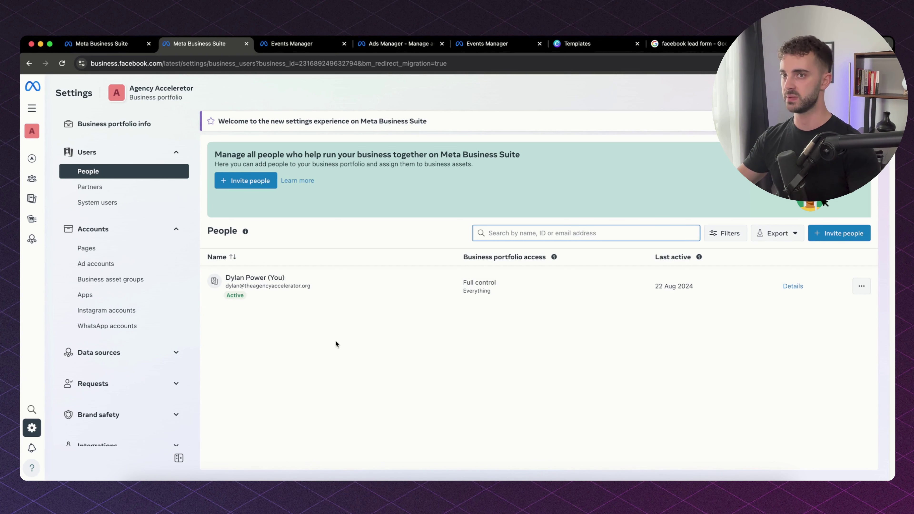
{"action": "left_click", "coordinate": [849, 234]}
{"action": "left_click", "coordinate": [399, 196]}
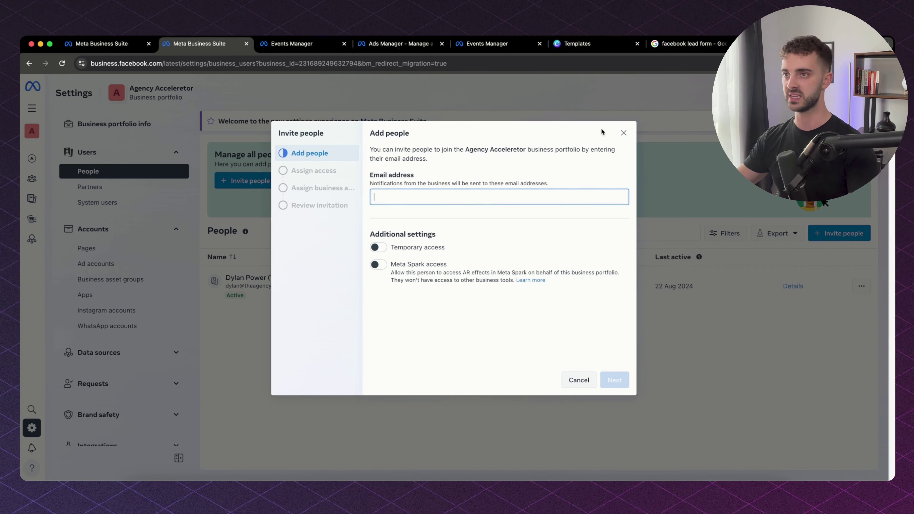
{"action": "left_click", "coordinate": [622, 134]}
{"action": "left_click", "coordinate": [568, 237]}
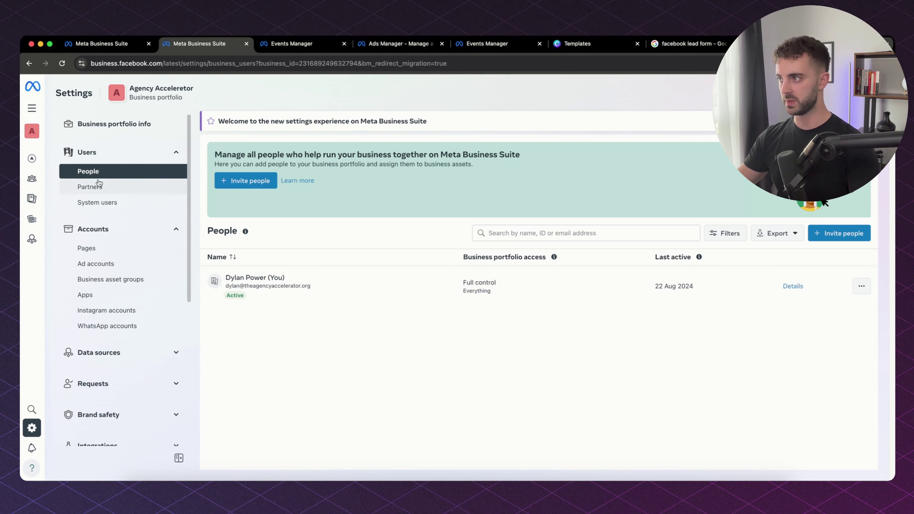
{"action": "left_click", "coordinate": [87, 190]}
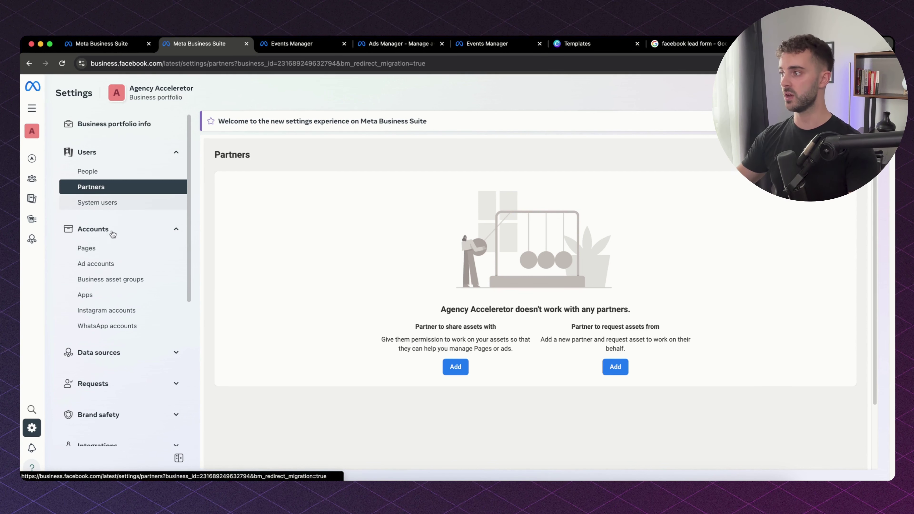
Step: Search for "Roofing" as an existing Facebook Page to add to the portfolio, then close the search without adding one
{"action": "left_click", "coordinate": [103, 248]}
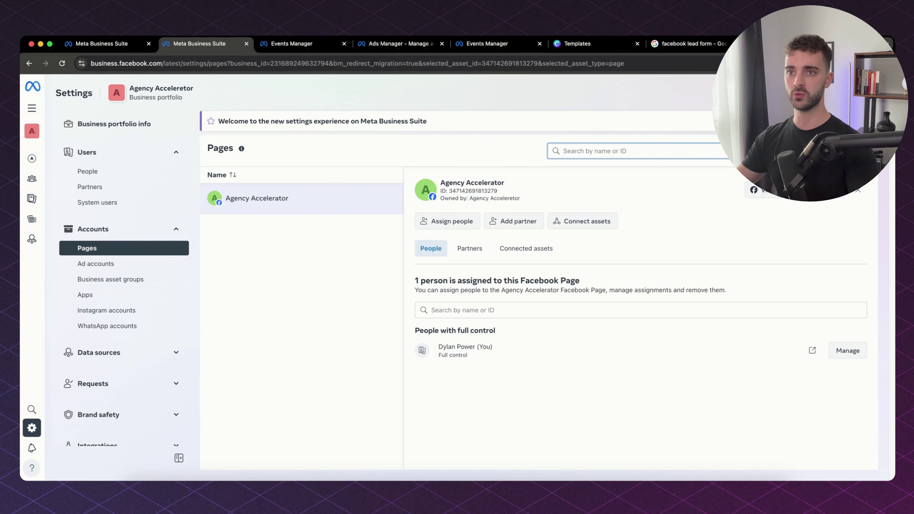
{"action": "left_click", "coordinate": [863, 150]}
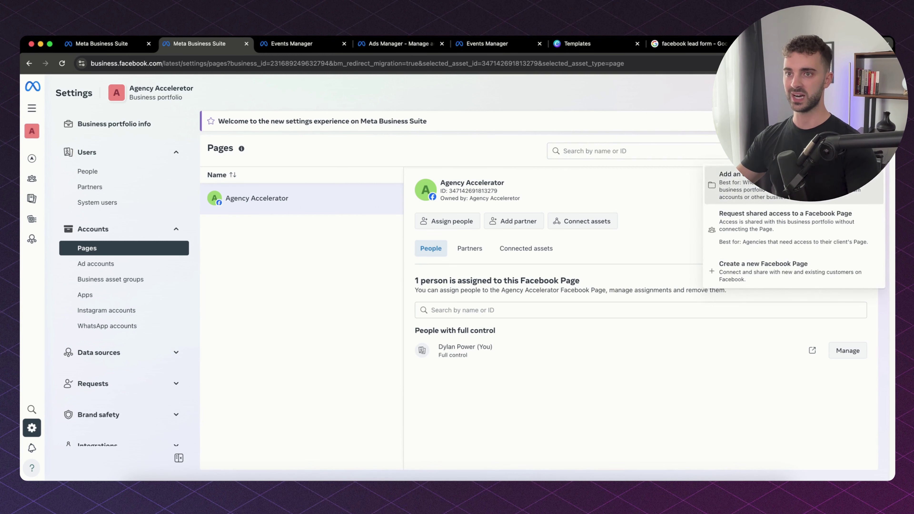
{"action": "left_click", "coordinate": [774, 185]}
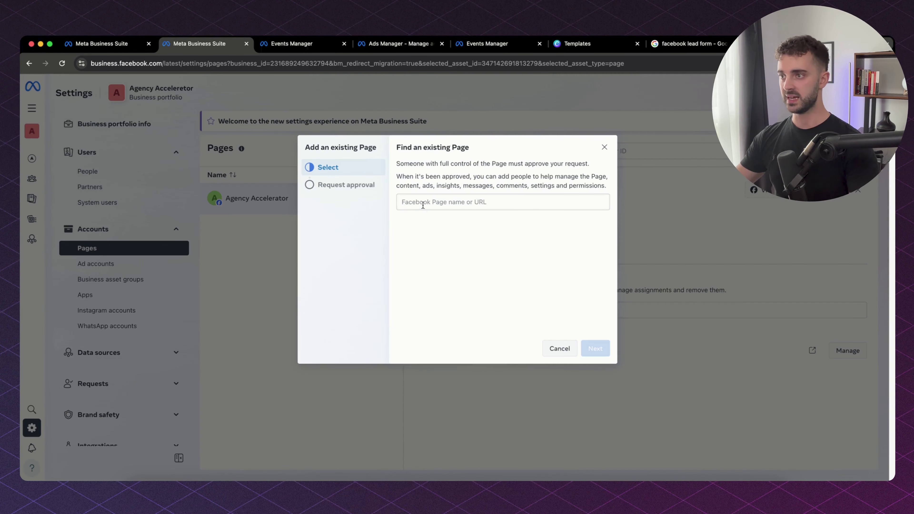
{"action": "left_click", "coordinate": [423, 203]}
{"action": "type", "text": "Roofi"}
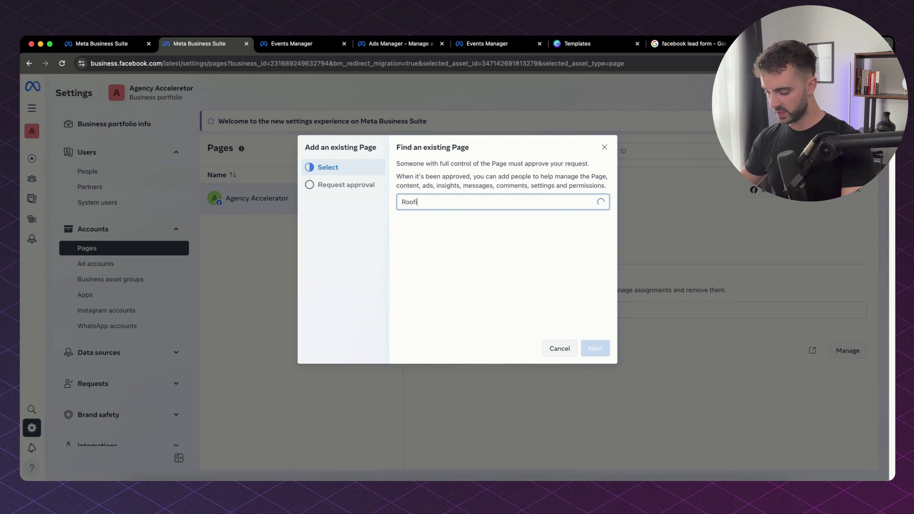
{"action": "type", "text": "ng"}
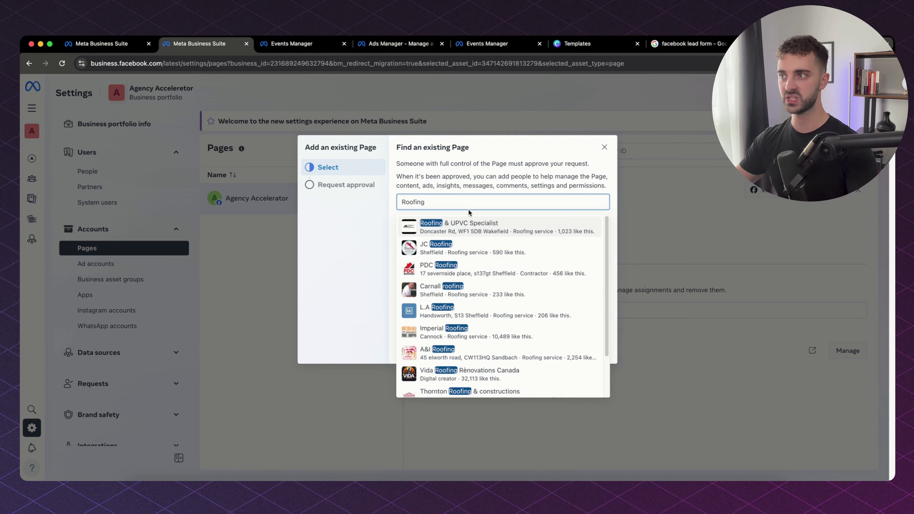
{"action": "left_click", "coordinate": [604, 147]}
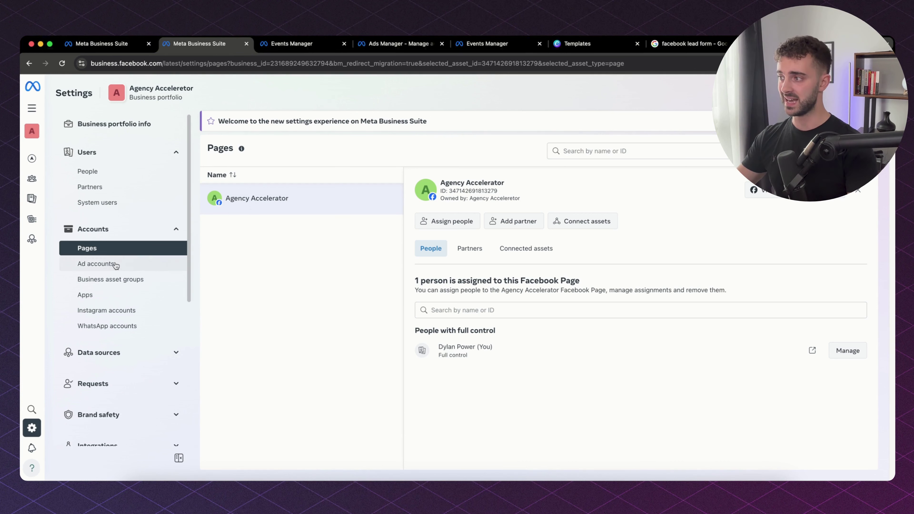
Step: Review the options for creating, claiming or requesting access to an ad account, then dismiss them
{"action": "left_click", "coordinate": [108, 263]}
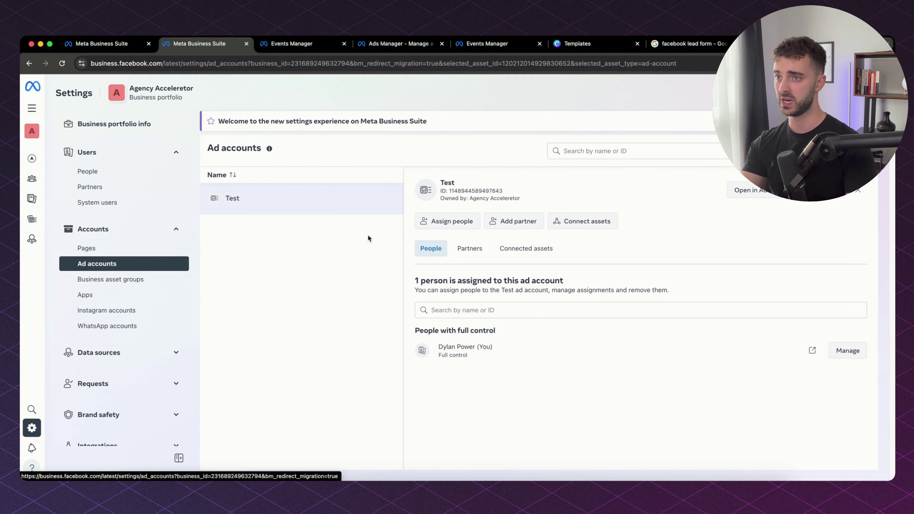
{"action": "left_click", "coordinate": [853, 151]}
{"action": "mouse_move", "coordinate": [341, 195]}
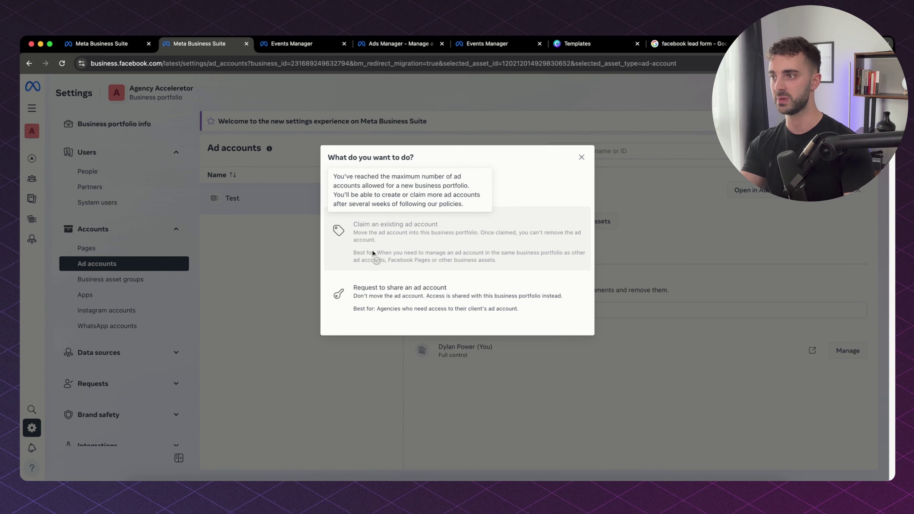
{"action": "left_click", "coordinate": [581, 158]}
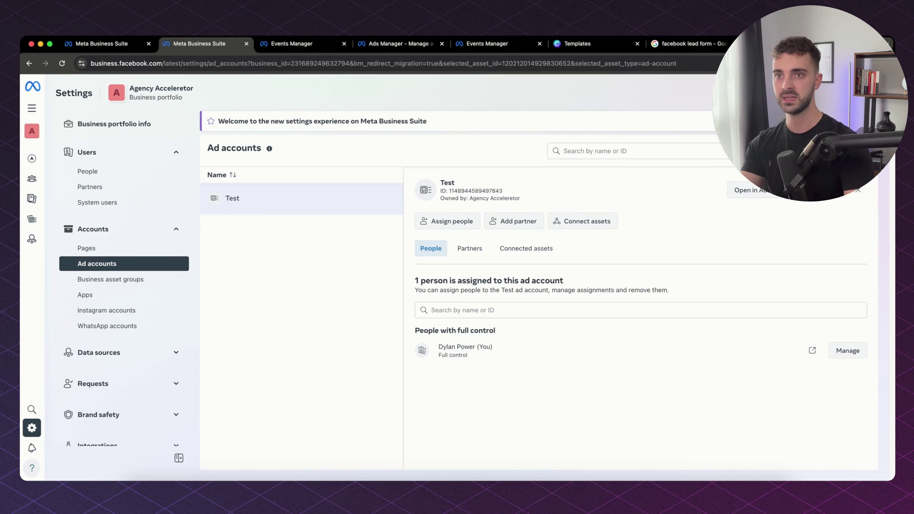
{"action": "left_click", "coordinate": [850, 151]}
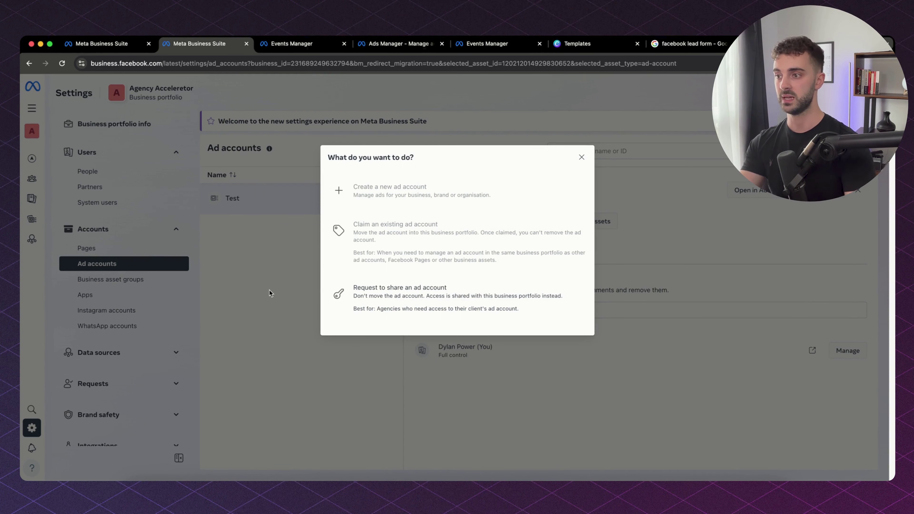
{"action": "left_click", "coordinate": [582, 156]}
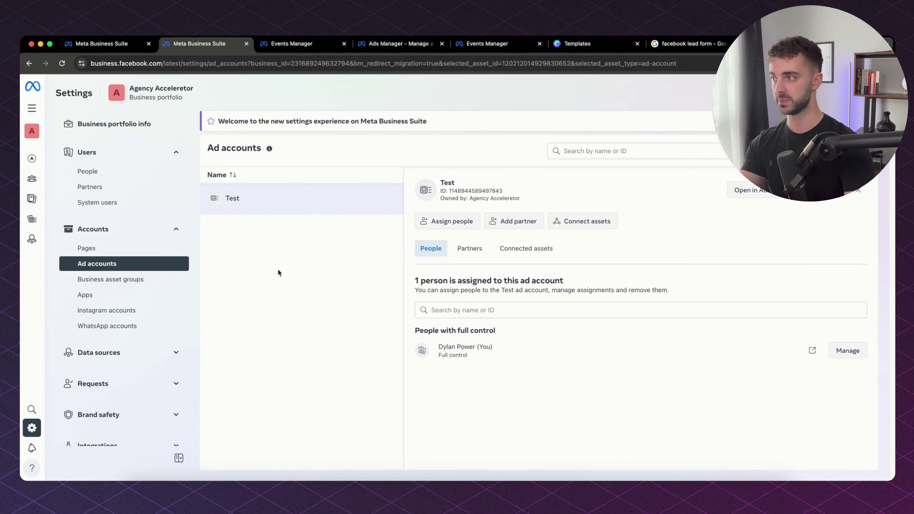
Step: Read the conditions for claiming an Instagram account for the portfolio, then cancel the claim
{"action": "left_click", "coordinate": [102, 311]}
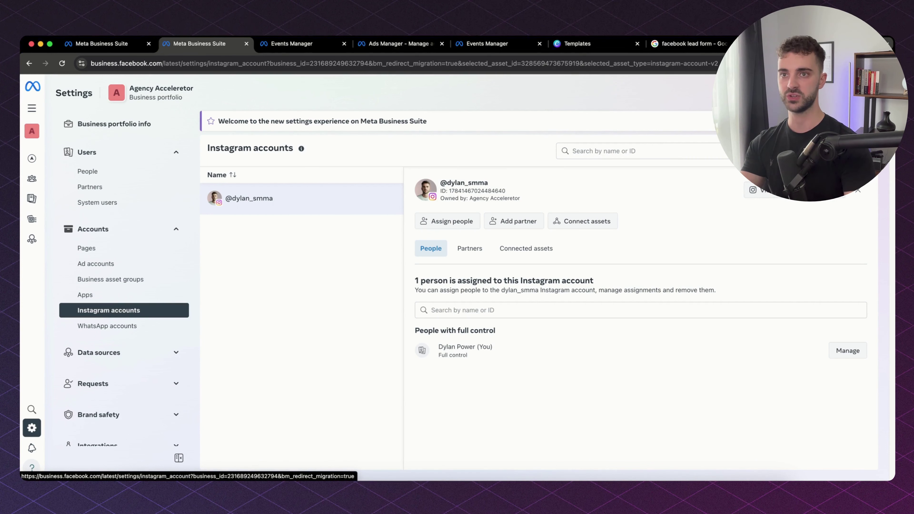
{"action": "left_click", "coordinate": [852, 151]}
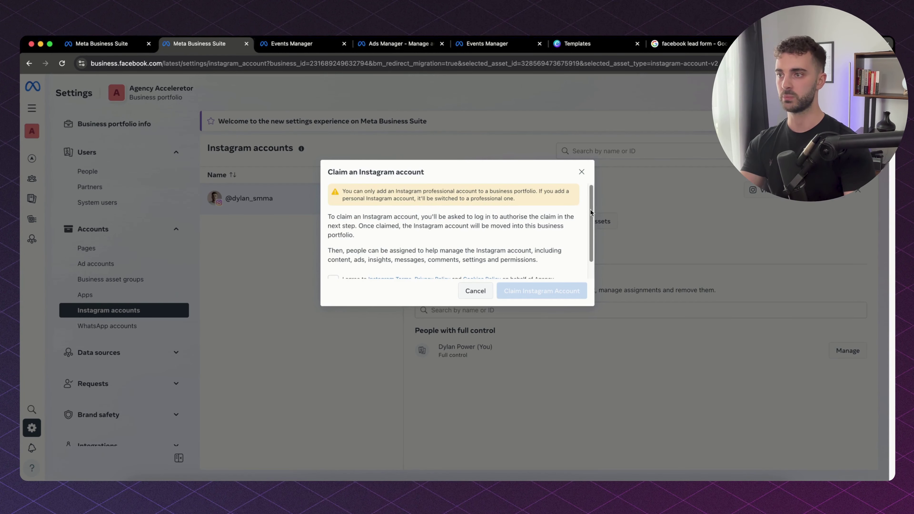
{"action": "scroll", "coordinate": [567, 223], "scroll_direction": "down", "scroll_amount": 1}
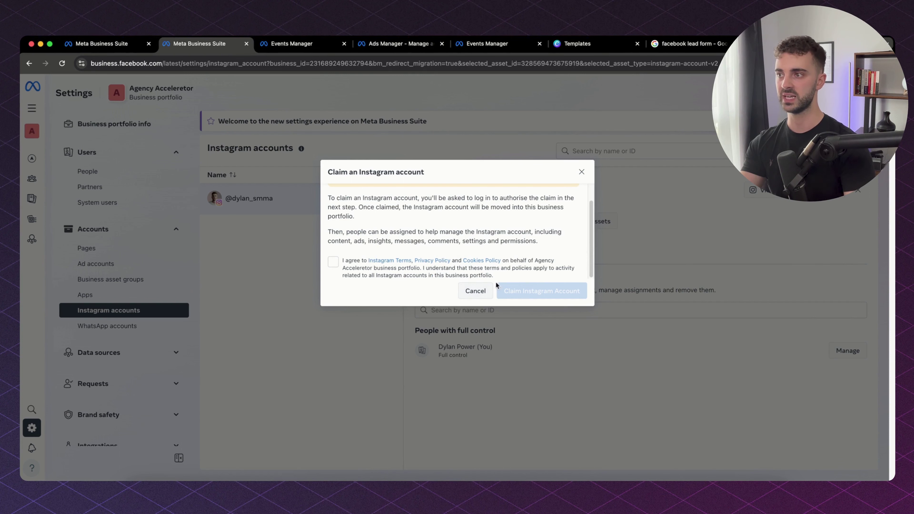
{"action": "left_click", "coordinate": [484, 292]}
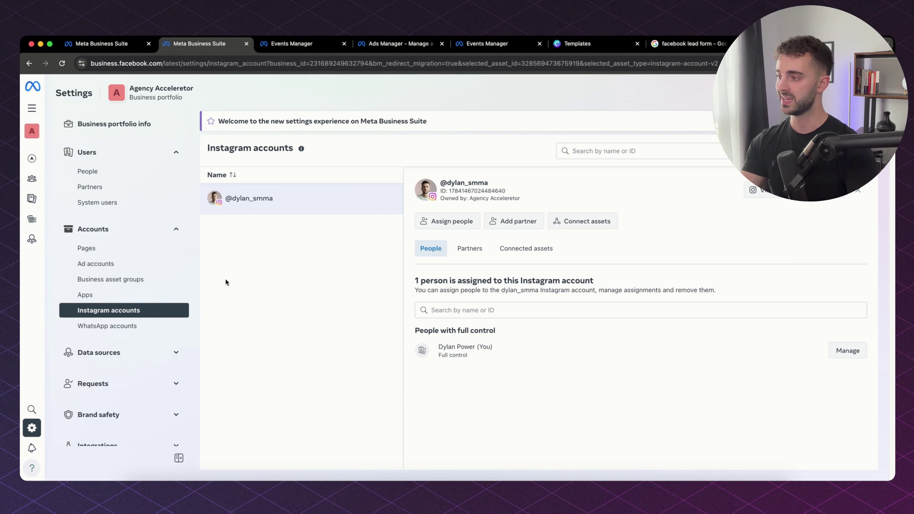
Step: Expand the data sources in the business settings and view the pixels and datasets
{"action": "scroll", "coordinate": [186, 244], "scroll_direction": "down", "scroll_amount": 4}
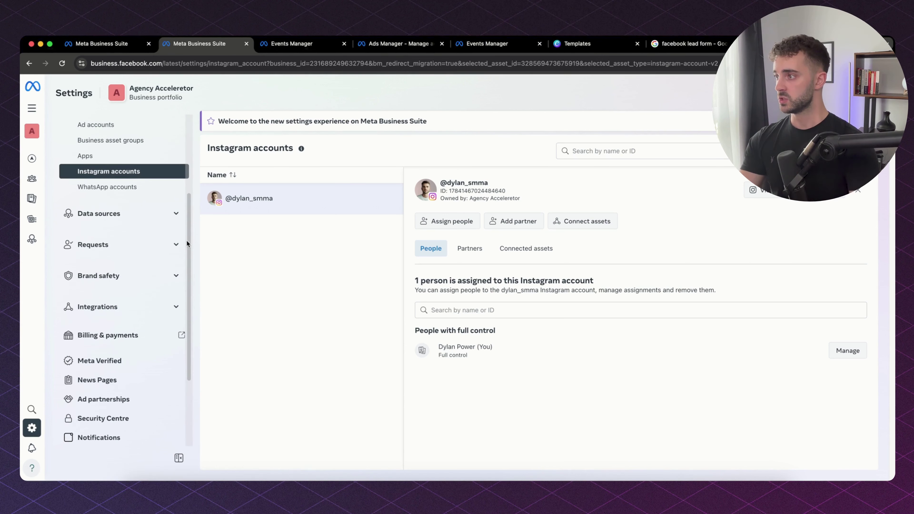
{"action": "left_click", "coordinate": [176, 214]}
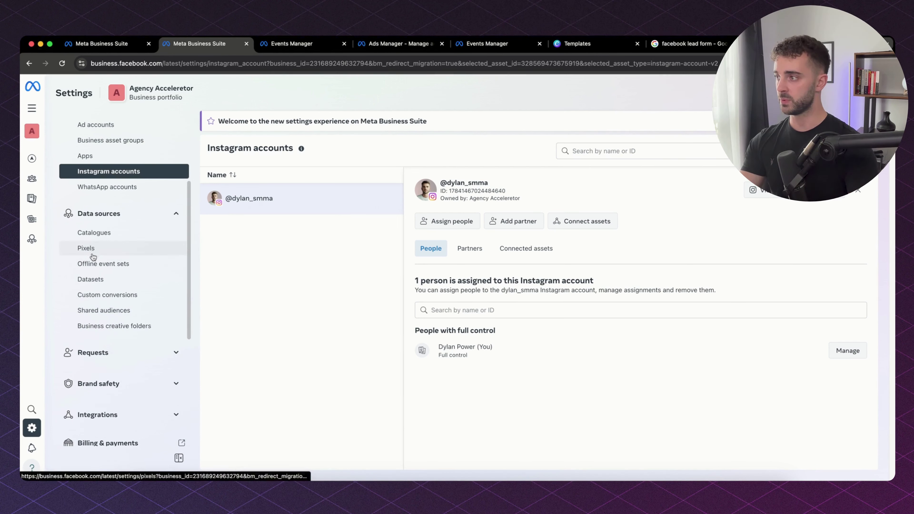
{"action": "left_click", "coordinate": [101, 283]}
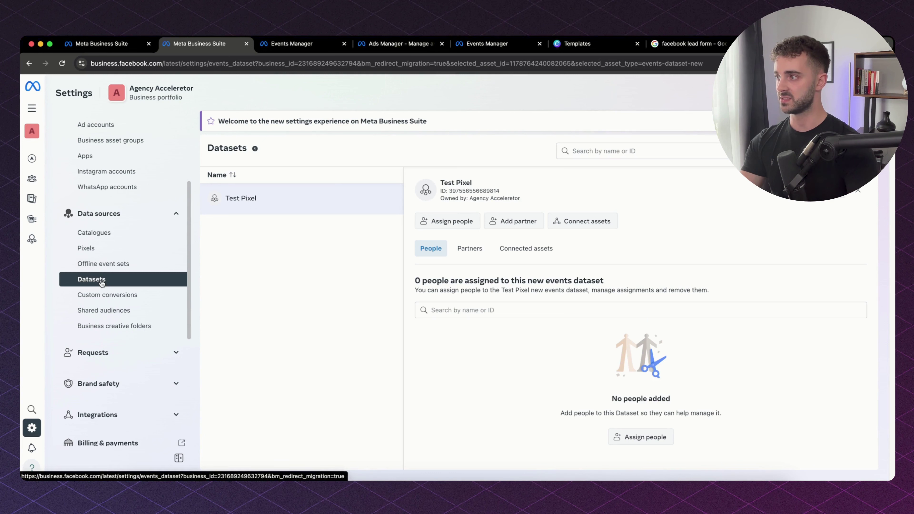
{"action": "left_click", "coordinate": [101, 250]}
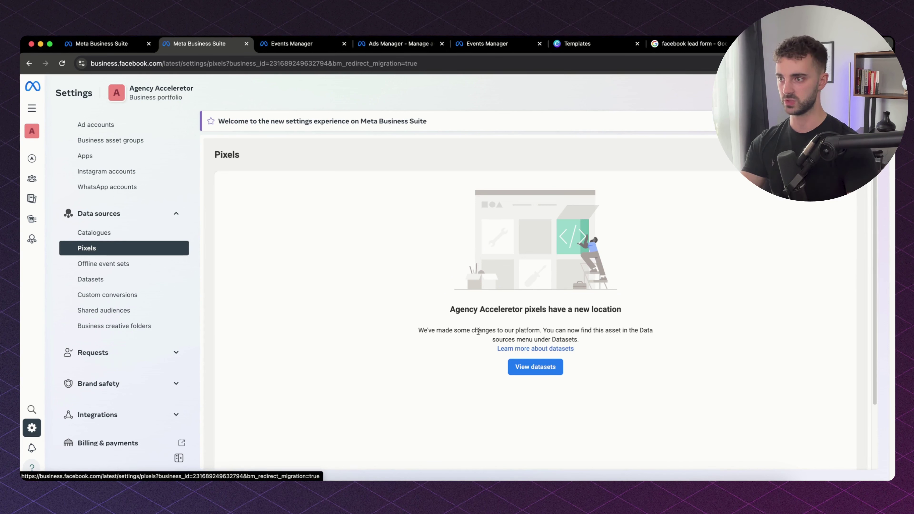
{"action": "left_click", "coordinate": [86, 279]}
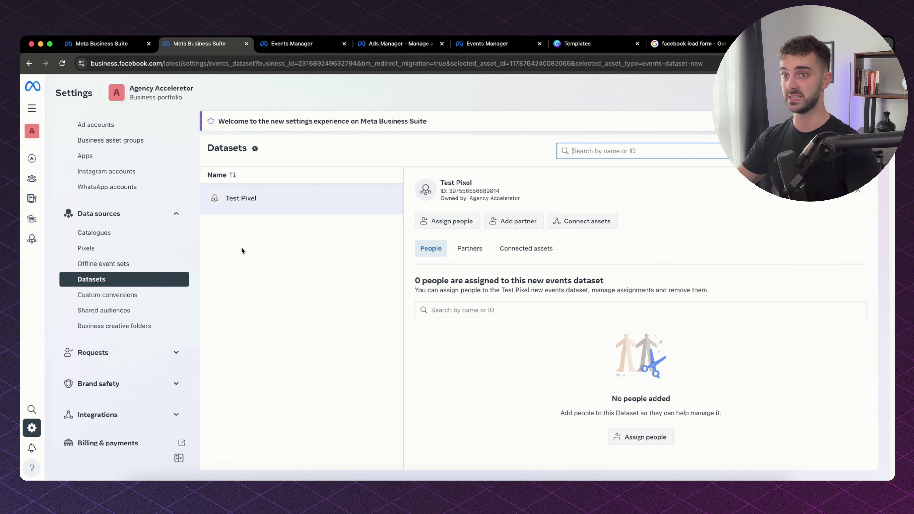
Step: Look at the form for creating a new dataset and cancel it without entering a name
{"action": "left_click", "coordinate": [867, 150]}
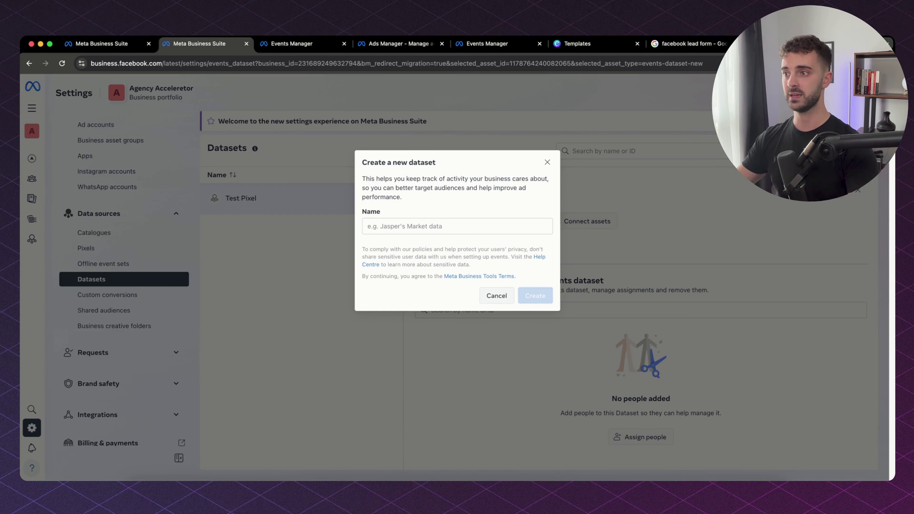
{"action": "left_click", "coordinate": [400, 229]}
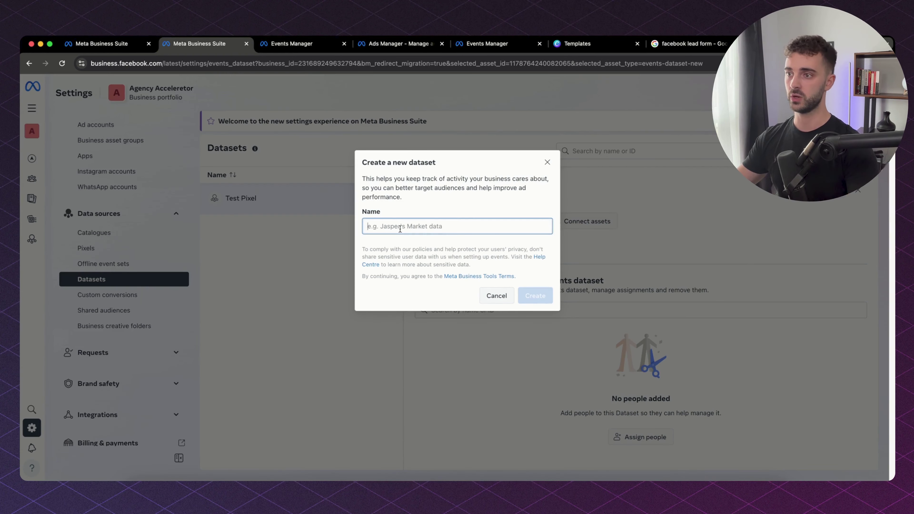
{"action": "left_click", "coordinate": [498, 300]}
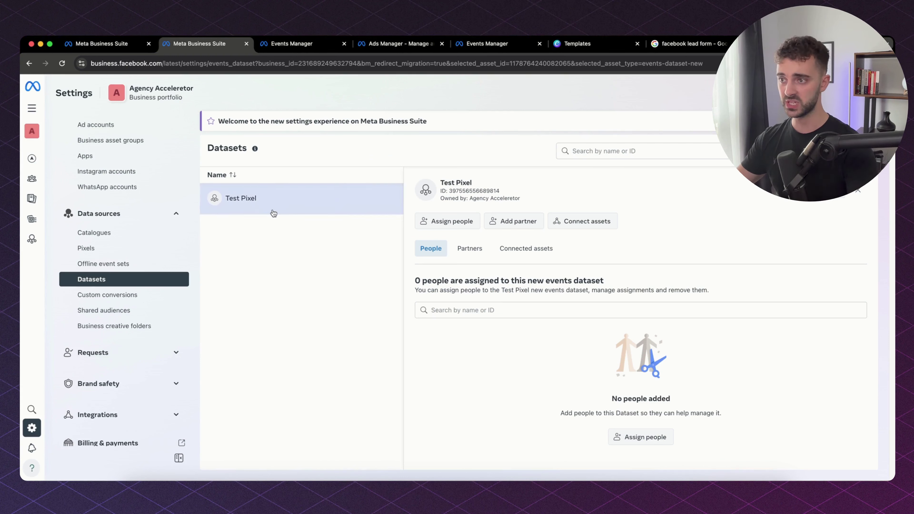
Step: Open the Test Pixel dataset in Events Manager and bring up the partner integrations available for its Meta Pixel setup
{"action": "left_click", "coordinate": [839, 199]}
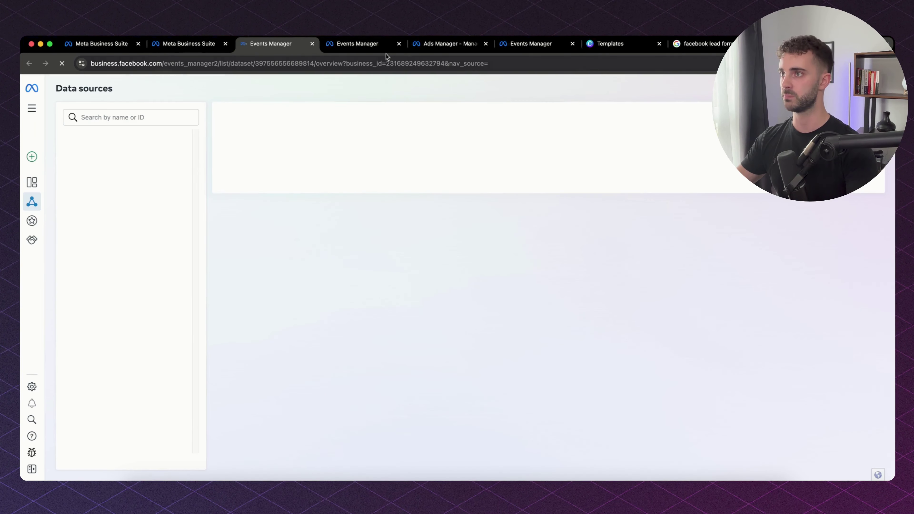
{"action": "left_click", "coordinate": [398, 40]}
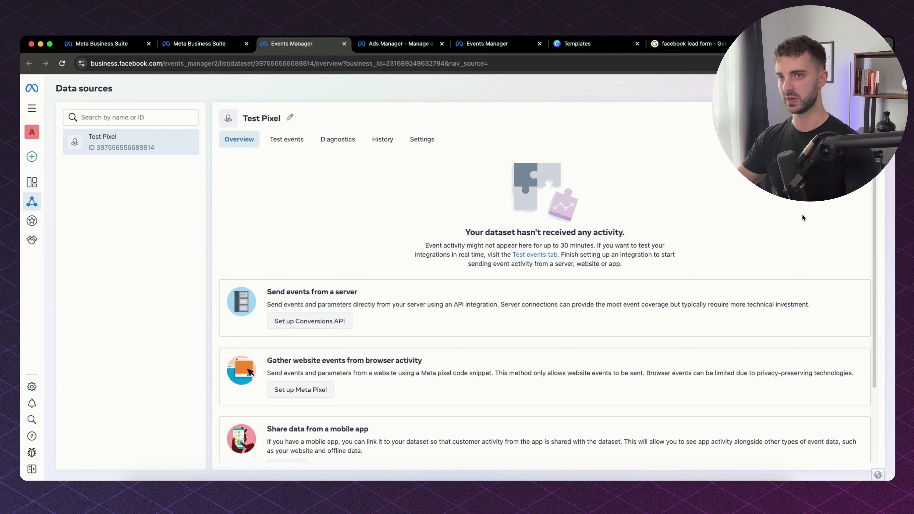
{"action": "scroll", "coordinate": [873, 185], "scroll_direction": "down", "scroll_amount": 3}
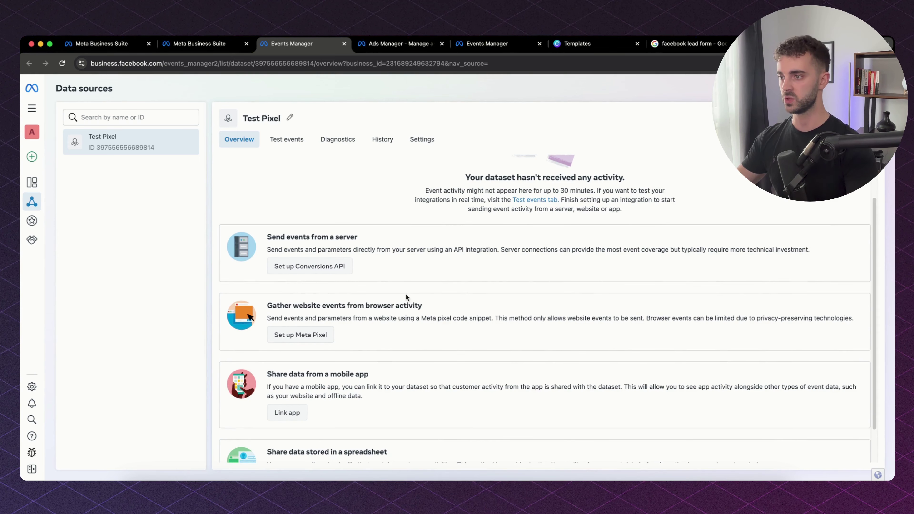
{"action": "left_click", "coordinate": [298, 338]}
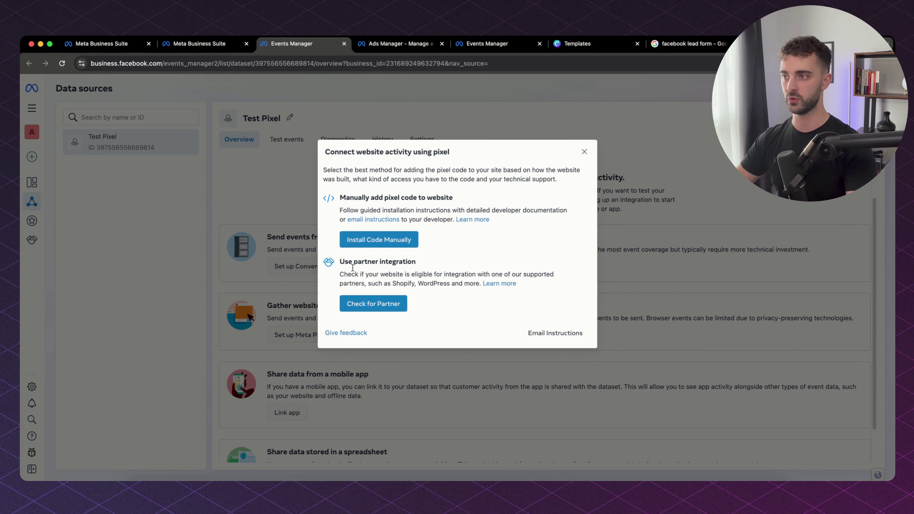
{"action": "left_click", "coordinate": [358, 305]}
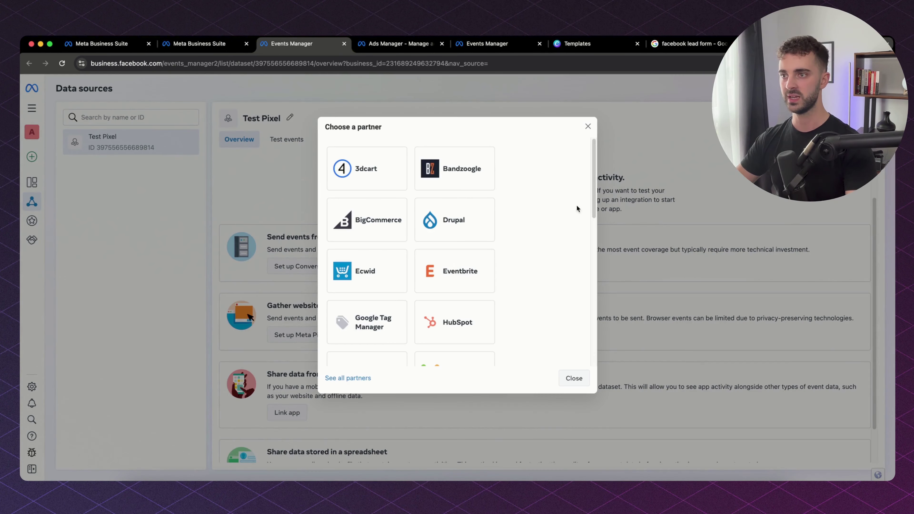
Step: Browse the list of partner integrations for the Meta Pixel and close it without choosing a partner
{"action": "left_click_drag", "start_coordinate": [593, 166], "coordinate": [585, 234]}
{"action": "scroll", "coordinate": [407, 291], "scroll_direction": "up", "scroll_amount": 5}
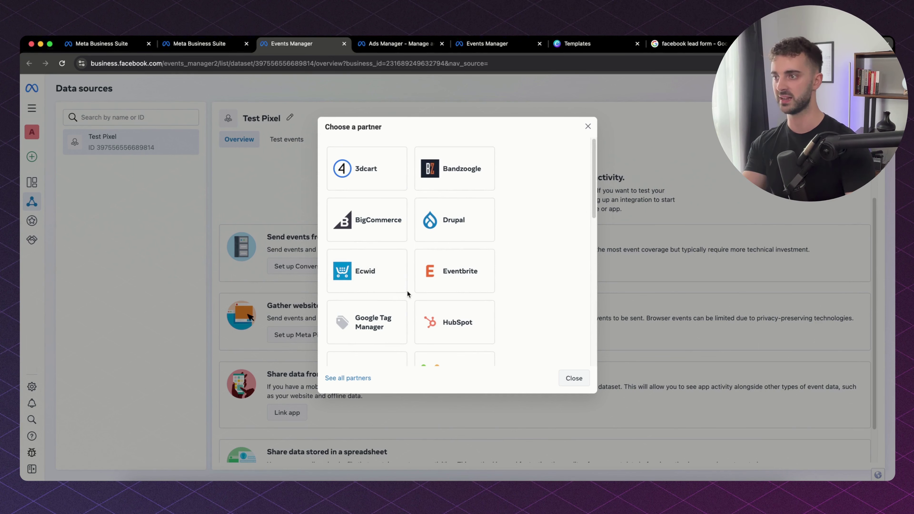
{"action": "left_click", "coordinate": [588, 126]}
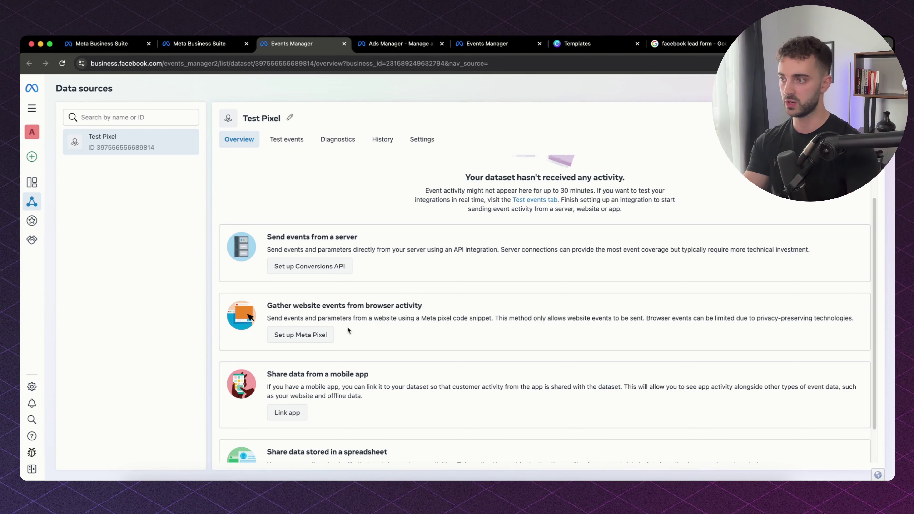
Step: Copy the Meta Pixel base code from the manual installation setup and return to the Test Pixel overview
{"action": "left_click", "coordinate": [326, 335]}
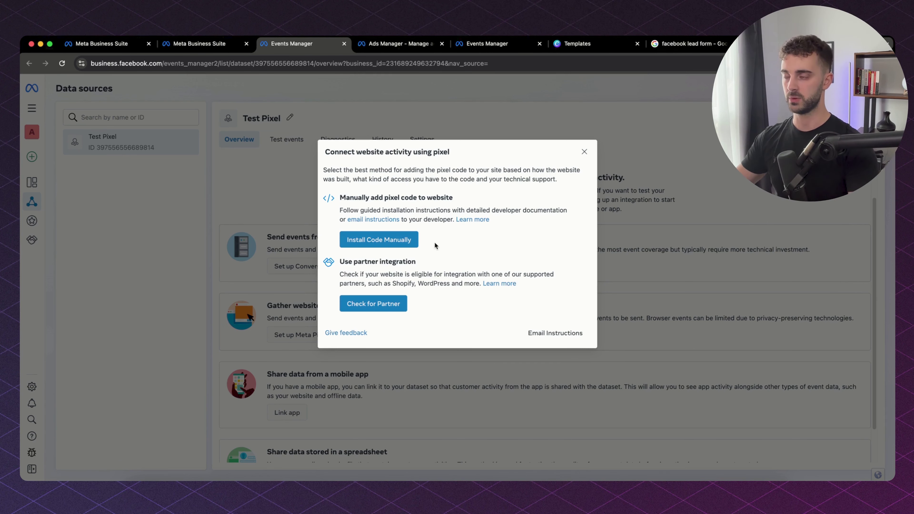
{"action": "left_click", "coordinate": [412, 239]}
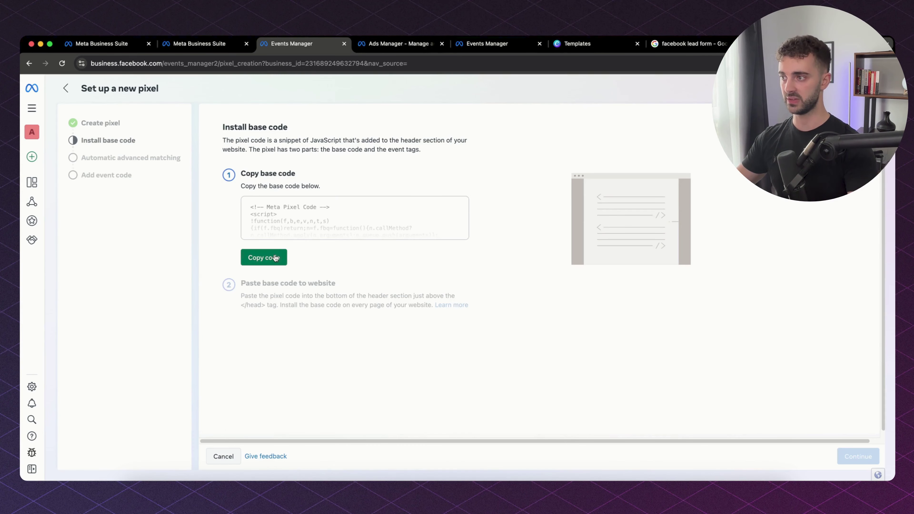
{"action": "left_click", "coordinate": [273, 258]}
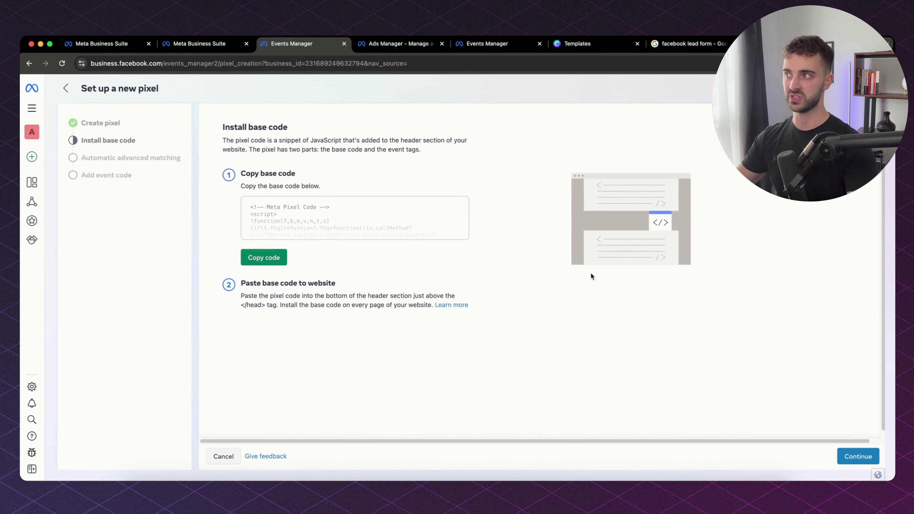
{"action": "left_click", "coordinate": [66, 89]}
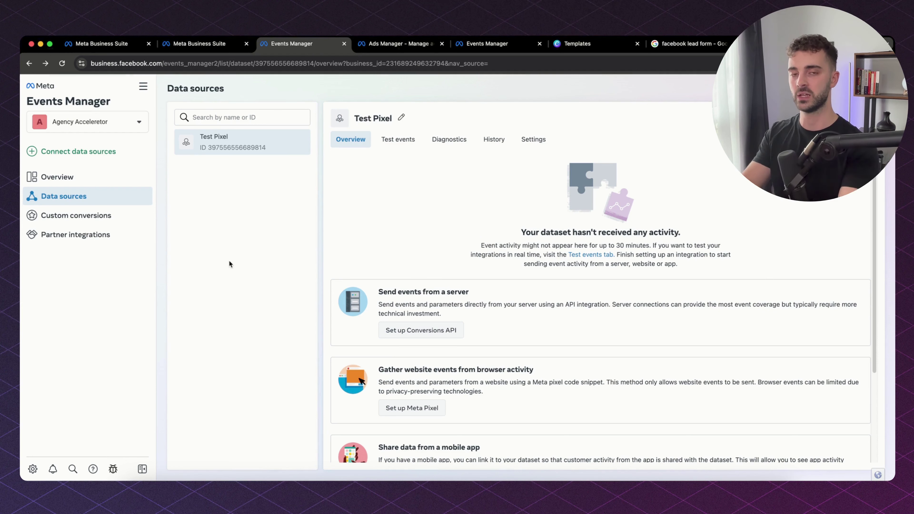
Step: Close the Events Manager page, open the Test ad account from the business settings in Ads Manager, and dismiss the payment method notice
{"action": "left_click", "coordinate": [176, 38]}
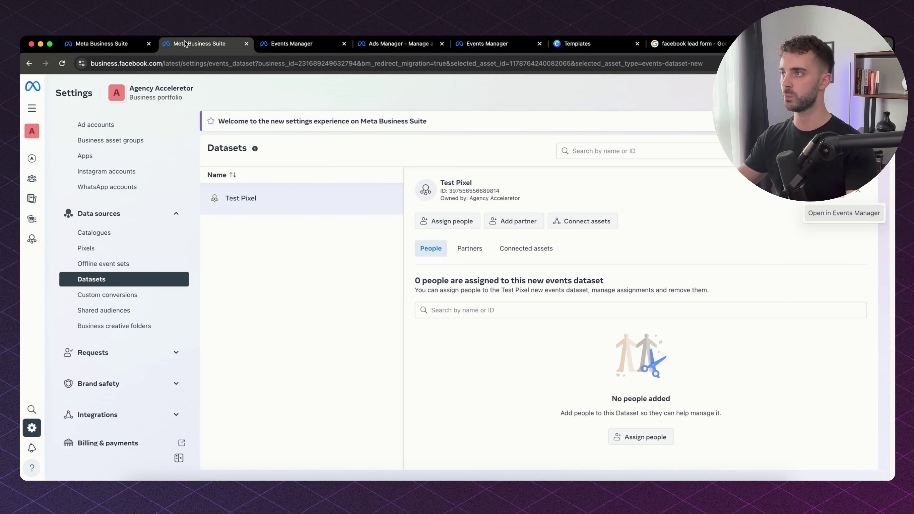
{"action": "left_click", "coordinate": [345, 43]}
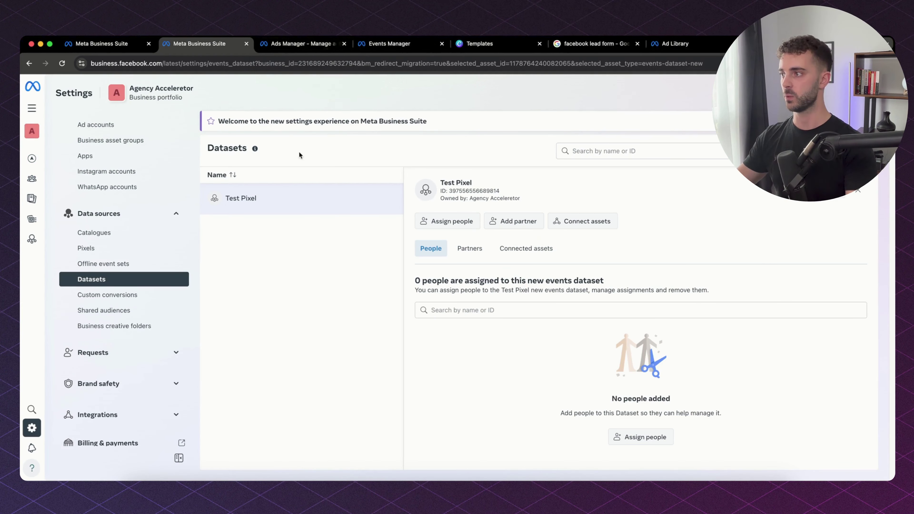
{"action": "scroll", "coordinate": [136, 218], "scroll_direction": "up", "scroll_amount": 5}
{"action": "left_click", "coordinate": [135, 218]}
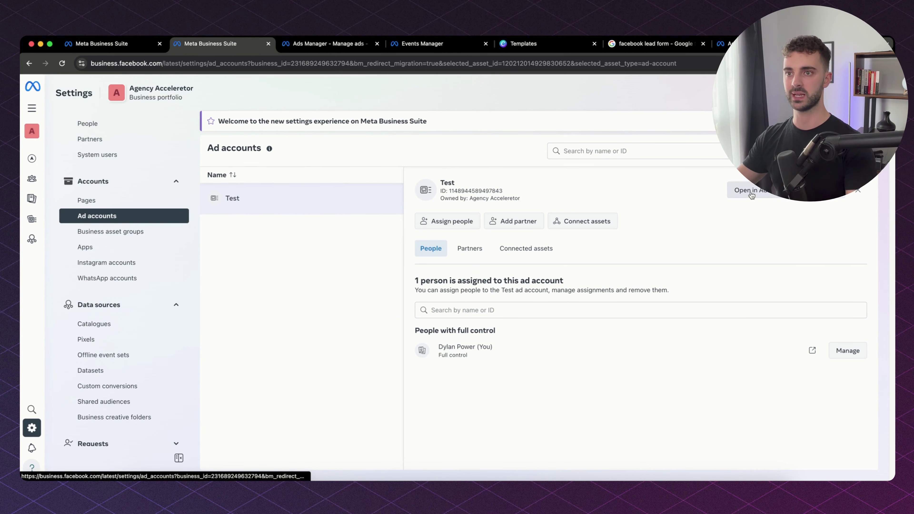
{"action": "left_click", "coordinate": [751, 191]}
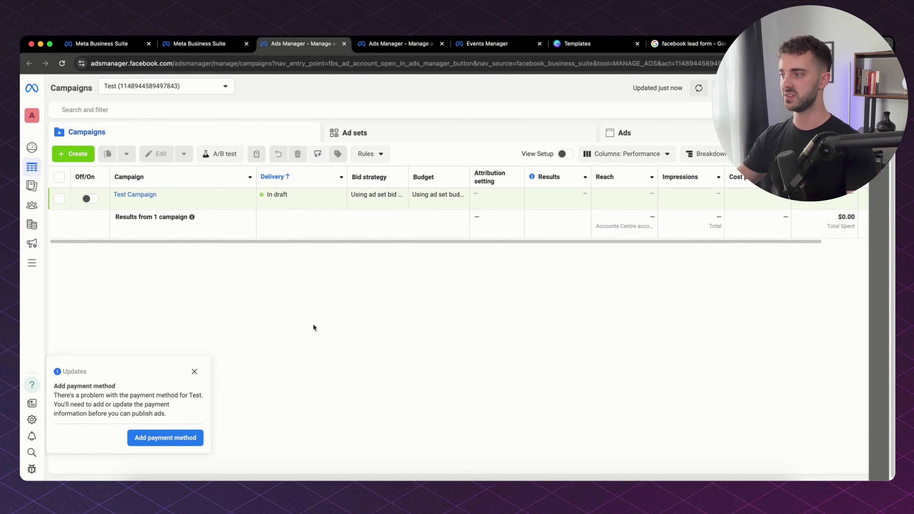
{"action": "left_click", "coordinate": [195, 372]}
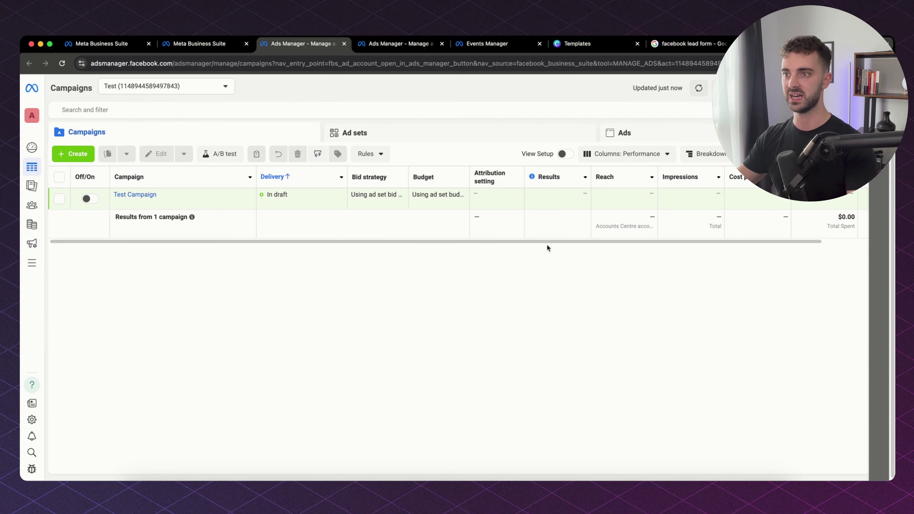
Step: Create a new auction campaign with the Leads objective and the recommended settings after reviewing the available objectives
{"action": "scroll", "coordinate": [545, 241], "scroll_direction": "right", "scroll_amount": 3}
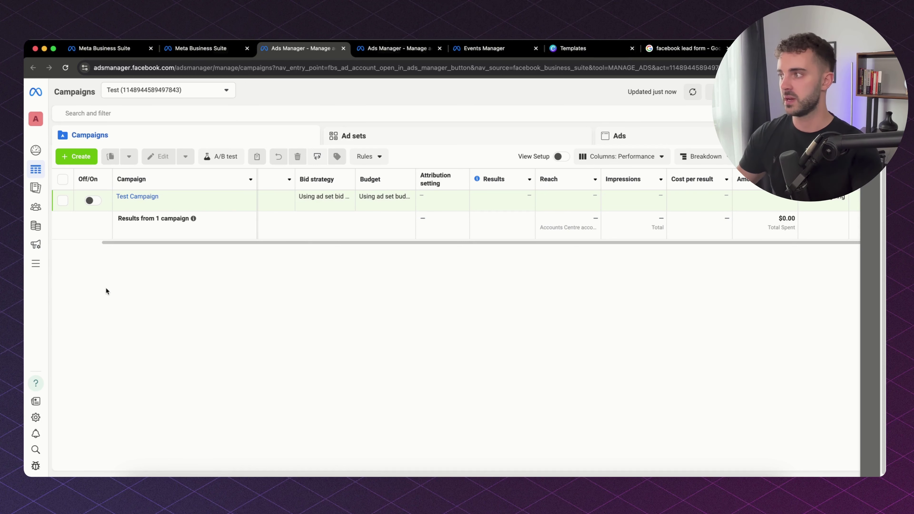
{"action": "left_click", "coordinate": [78, 157]}
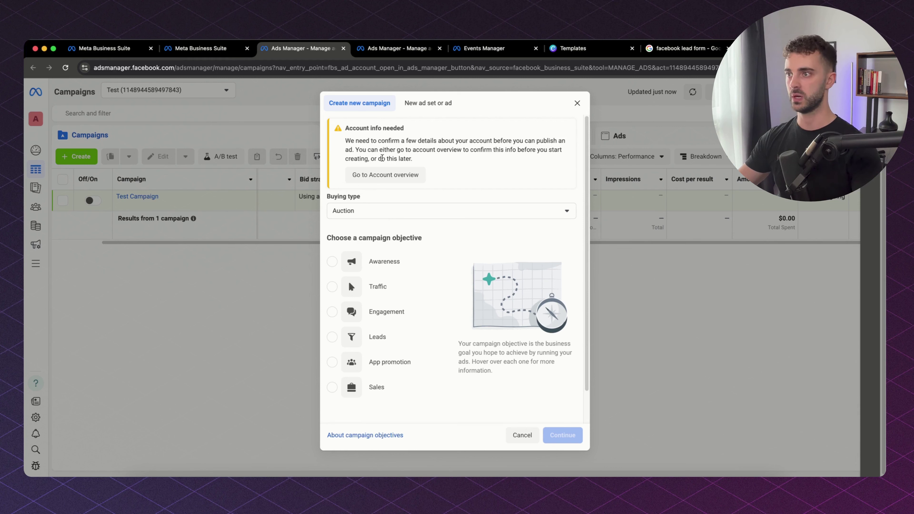
{"action": "scroll", "coordinate": [473, 198], "scroll_direction": "down", "scroll_amount": 2}
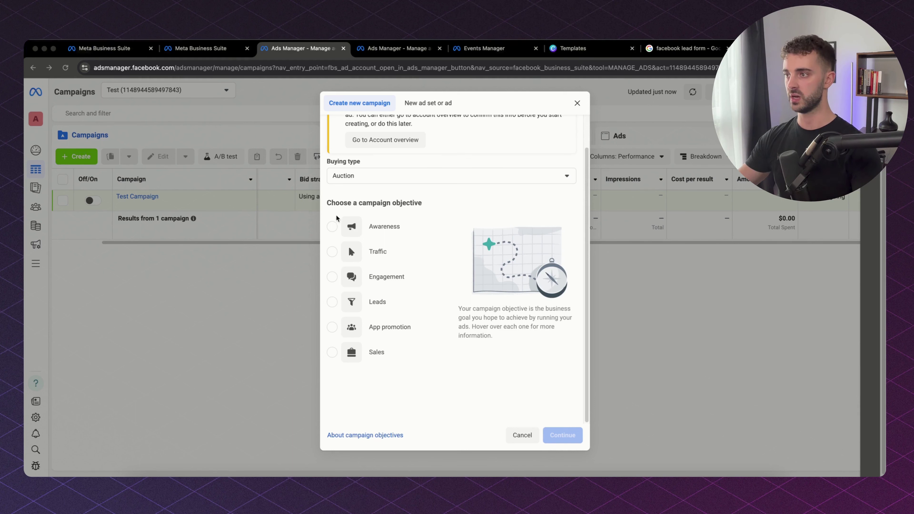
{"action": "mouse_move", "coordinate": [350, 251]}
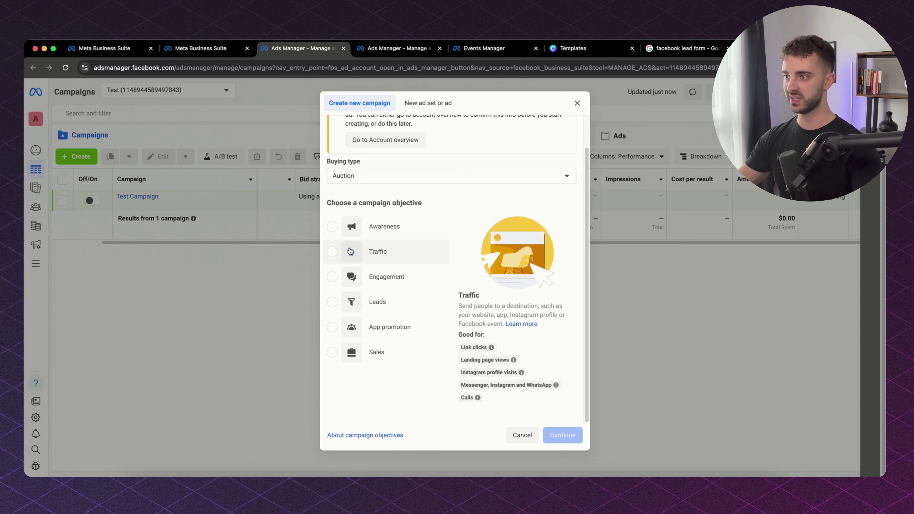
{"action": "mouse_move", "coordinate": [355, 325]}
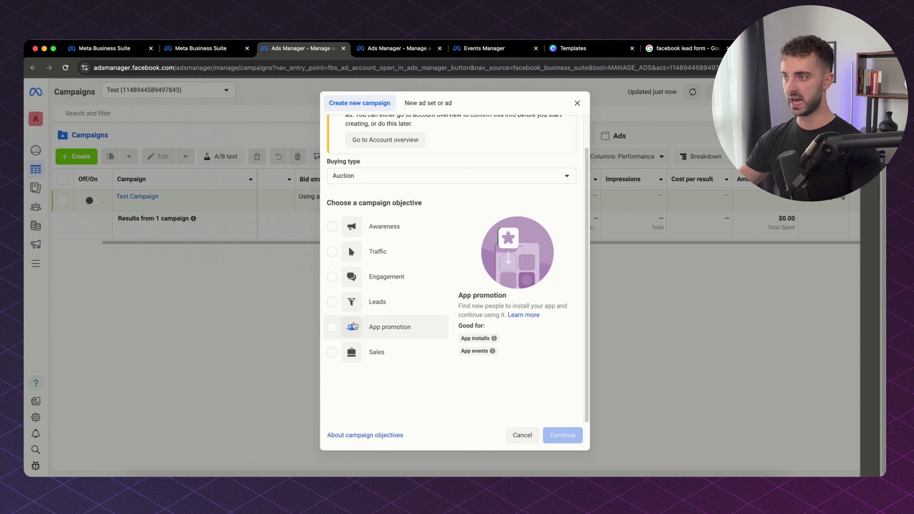
{"action": "mouse_move", "coordinate": [355, 359]}
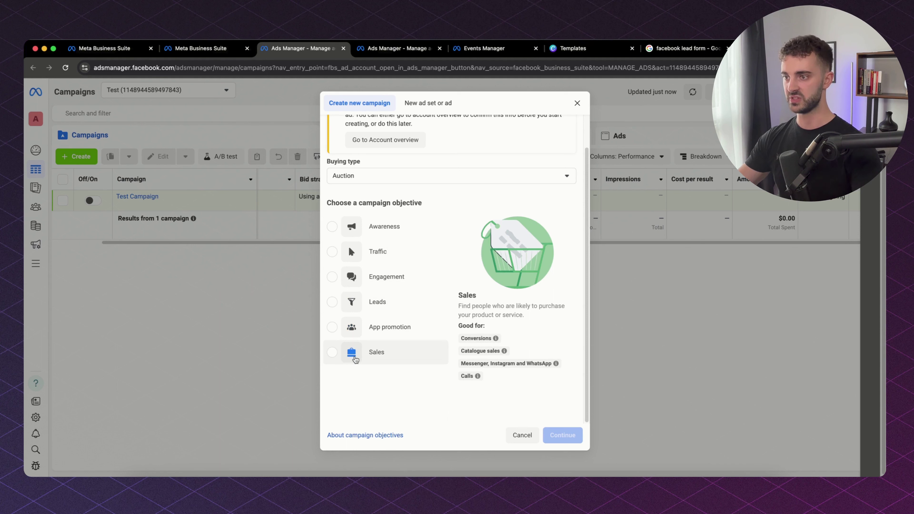
{"action": "mouse_move", "coordinate": [374, 223]}
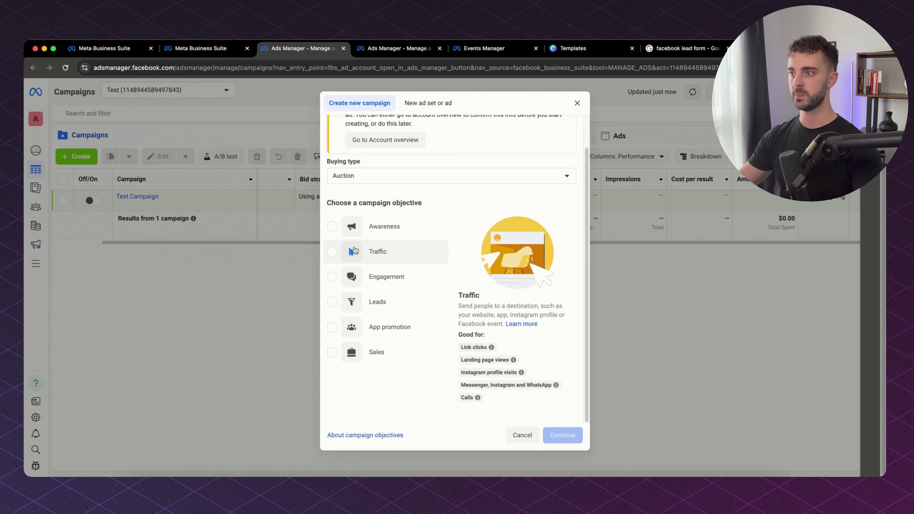
{"action": "mouse_move", "coordinate": [363, 275]}
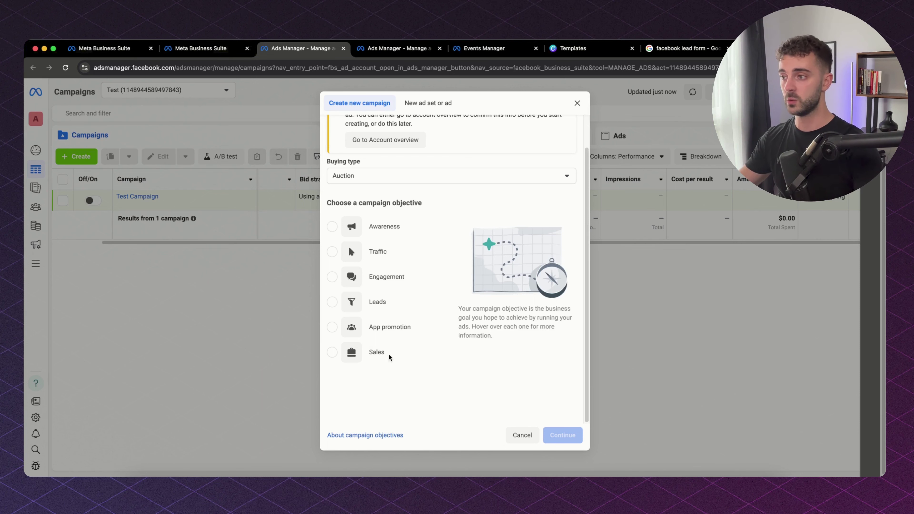
{"action": "left_click", "coordinate": [356, 304]}
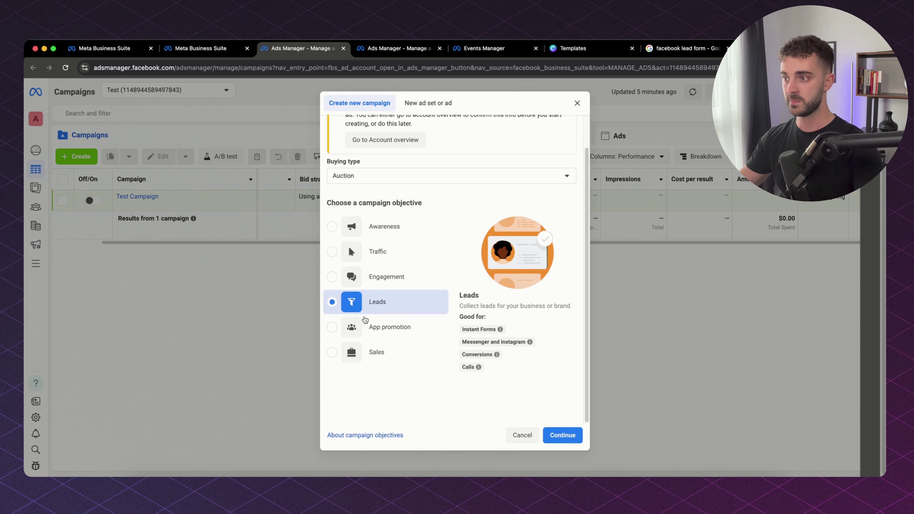
{"action": "left_click", "coordinate": [554, 435]}
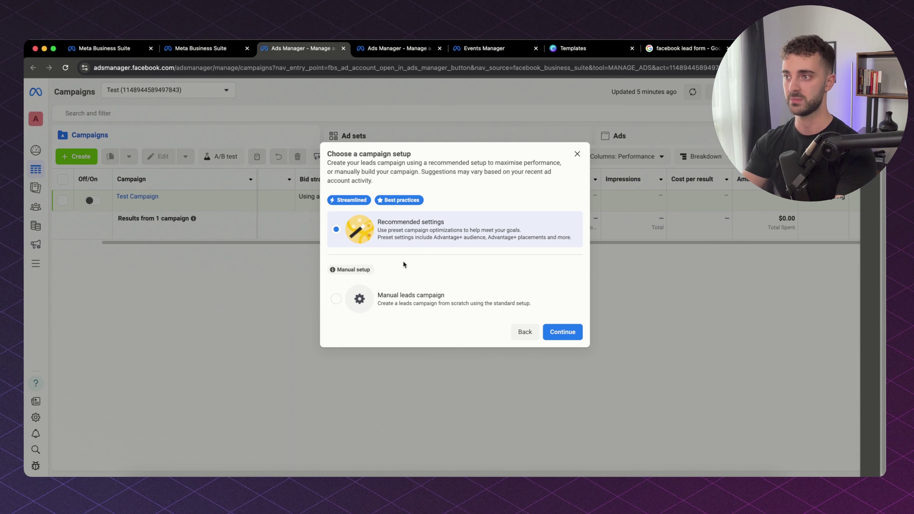
{"action": "left_click", "coordinate": [571, 332]}
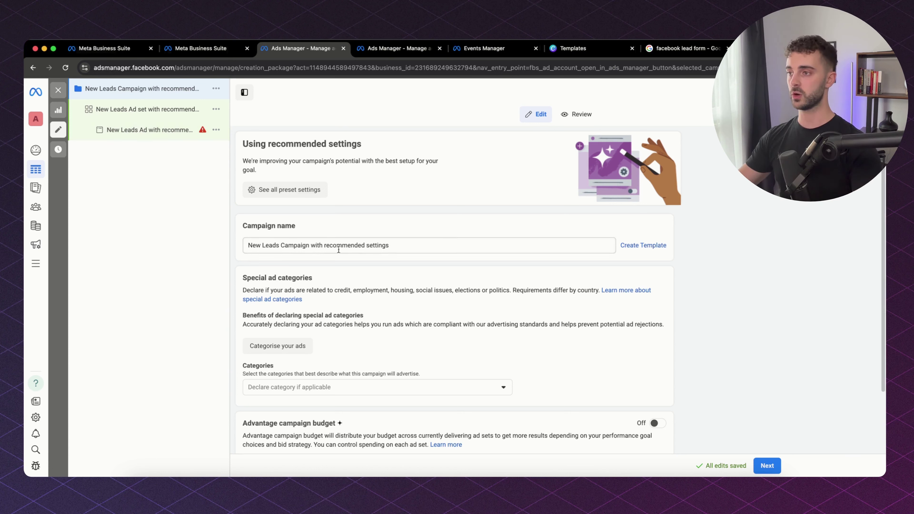
Step: Rename the new campaign as "Leads Form - Roofing 25% Off"
{"action": "triple_click", "coordinate": [354, 243]}
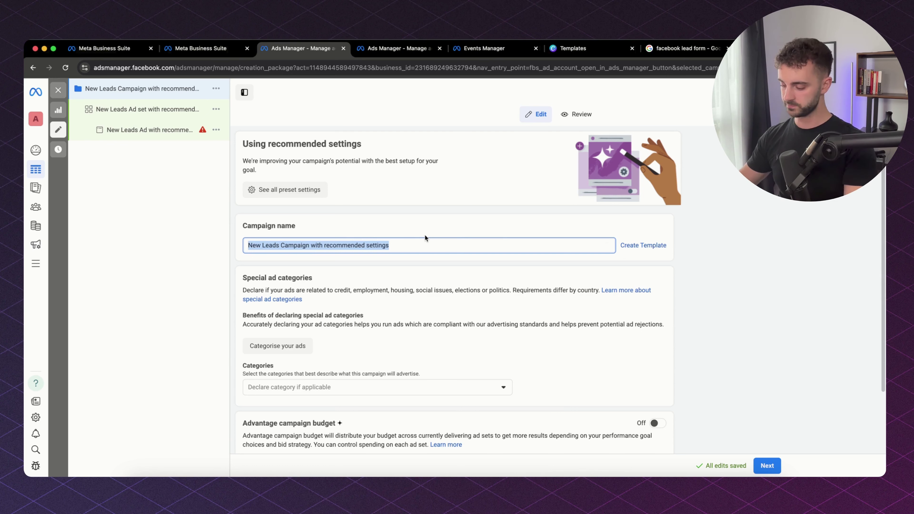
{"action": "type", "text": "Leads Form -"}
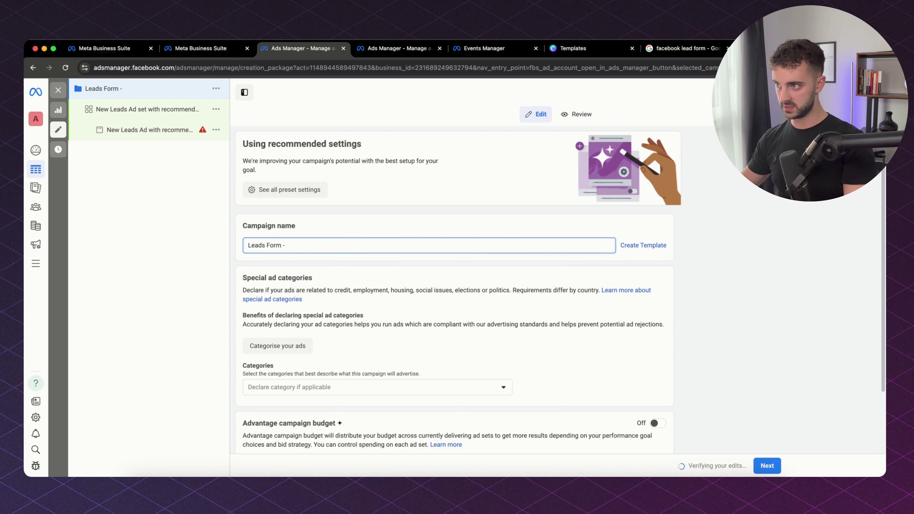
{"action": "type", "text": " Roofing 25"}
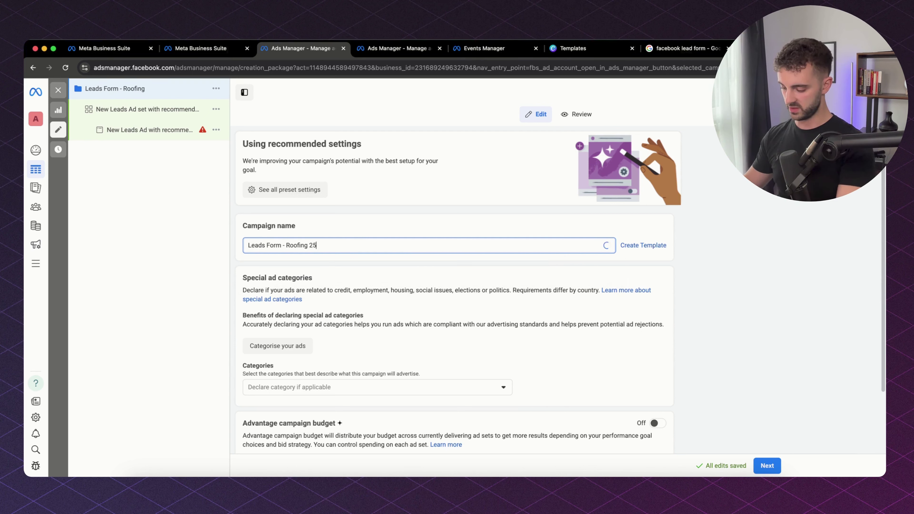
{"action": "type", "text": "% Off"}
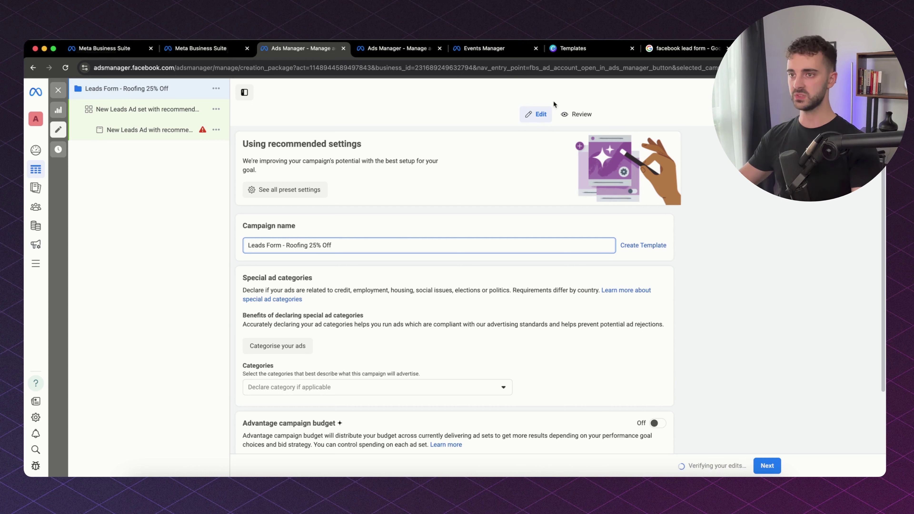
{"action": "left_click", "coordinate": [739, 237]}
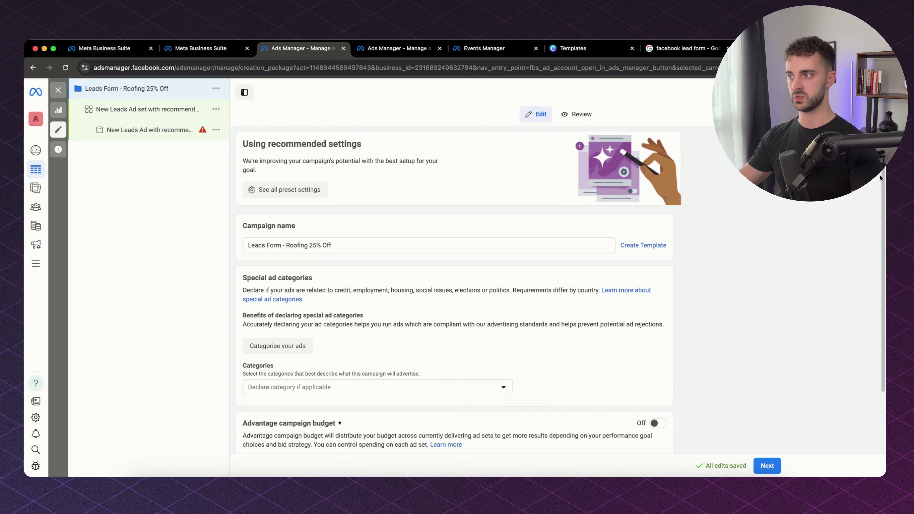
Step: Check the special ad categories without declaring any, and continue to the ad set settings
{"action": "scroll", "coordinate": [881, 171], "scroll_direction": "down", "scroll_amount": 2}
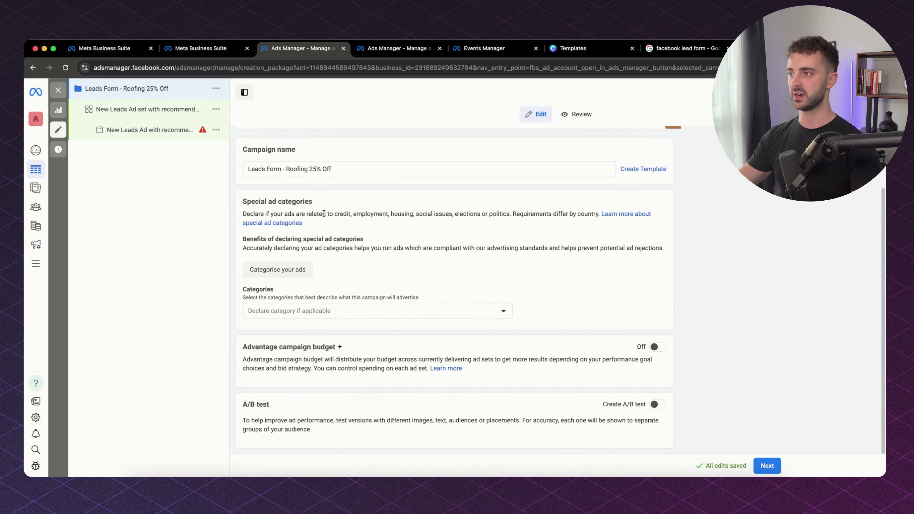
{"action": "left_click", "coordinate": [473, 311]}
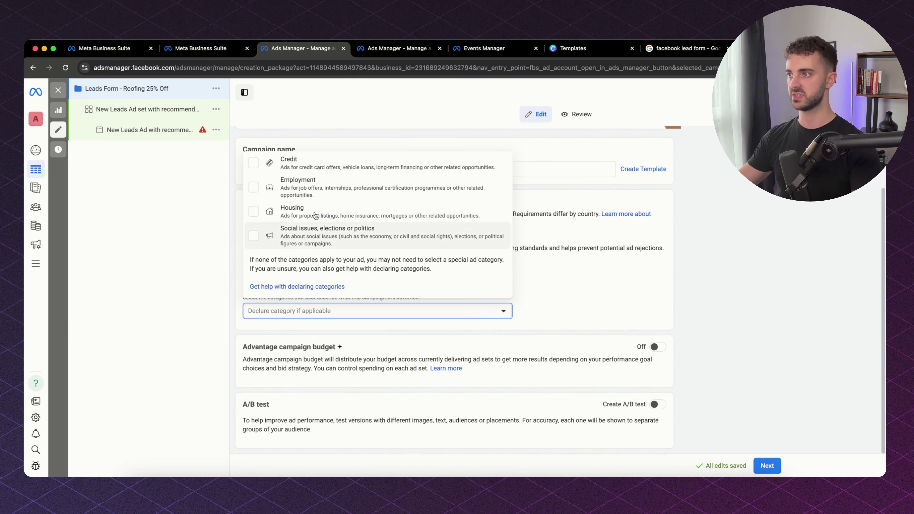
{"action": "left_click", "coordinate": [553, 285]}
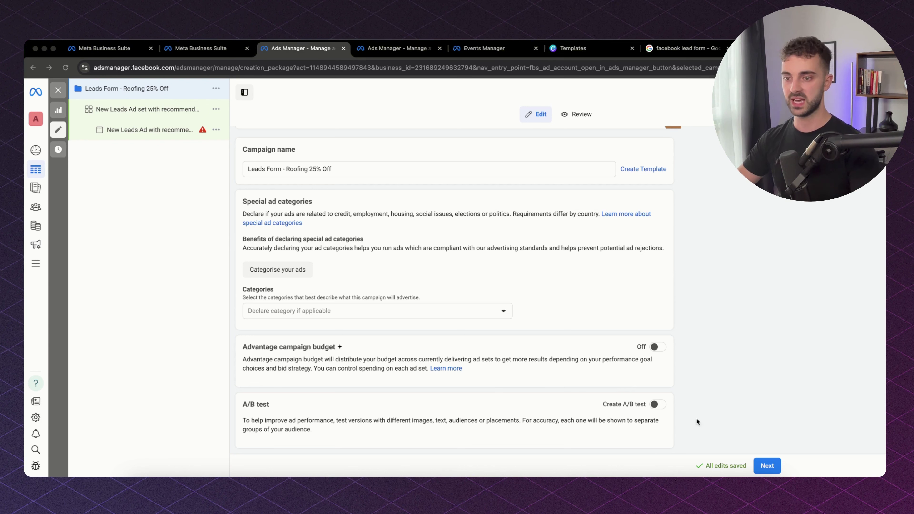
{"action": "left_click", "coordinate": [766, 466]}
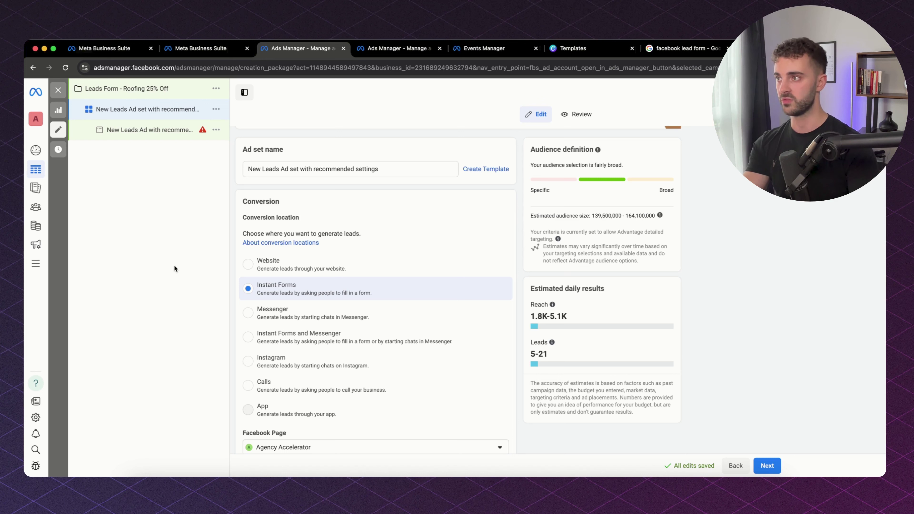
Step: Rename the ad set as "10 Miles - Lead Form - Roofing 25% Off"
{"action": "triple_click", "coordinate": [325, 167]}
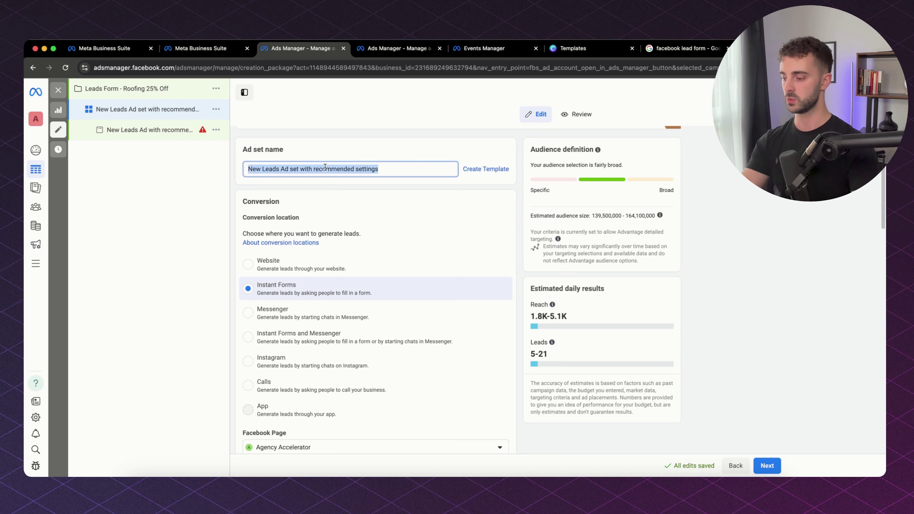
{"action": "type", "text": "10 Mile"}
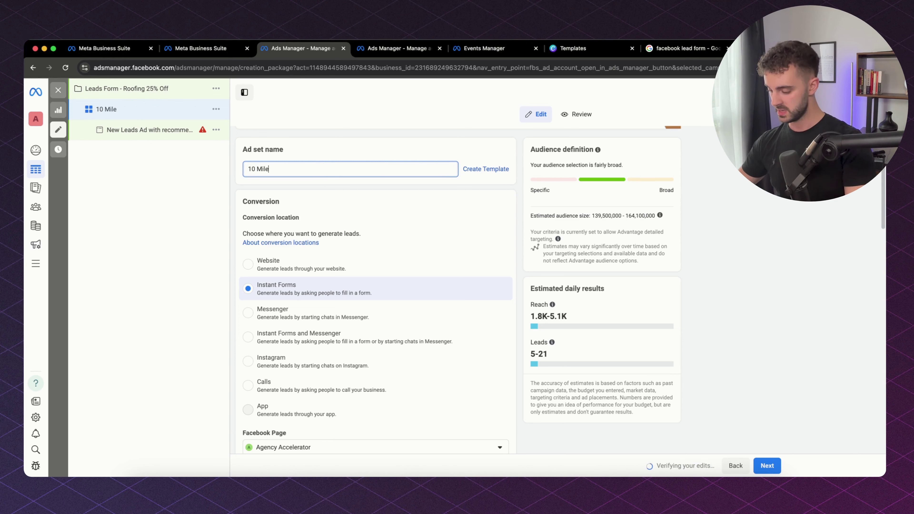
{"action": "type", "text": "s -"}
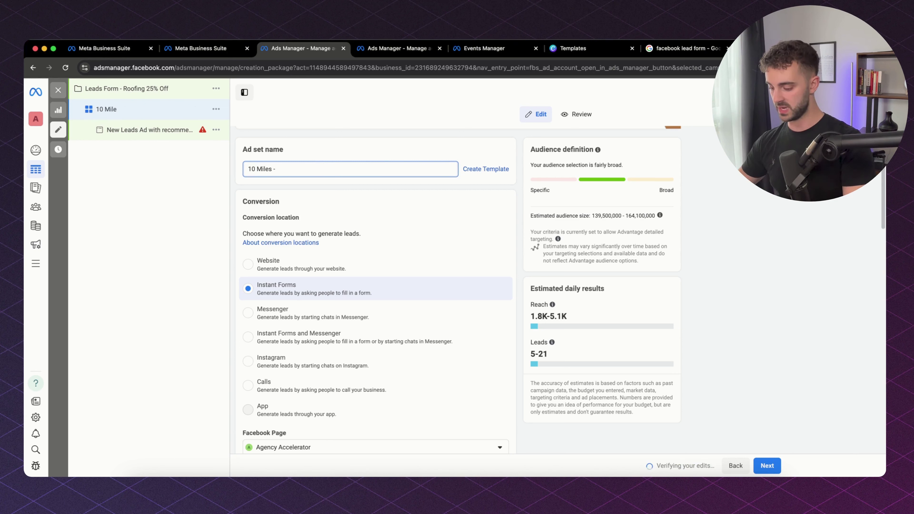
{"action": "type", "text": " Lead"}
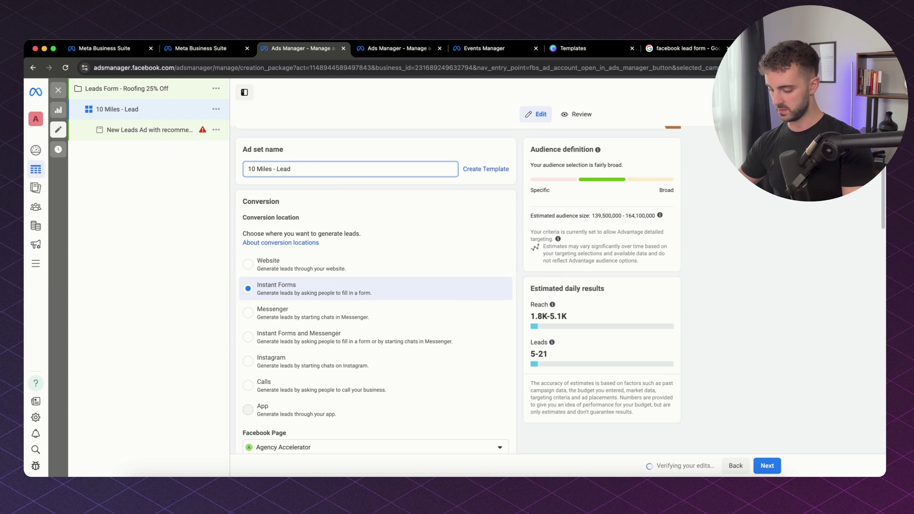
{"action": "type", "text": " Form - Roofing"}
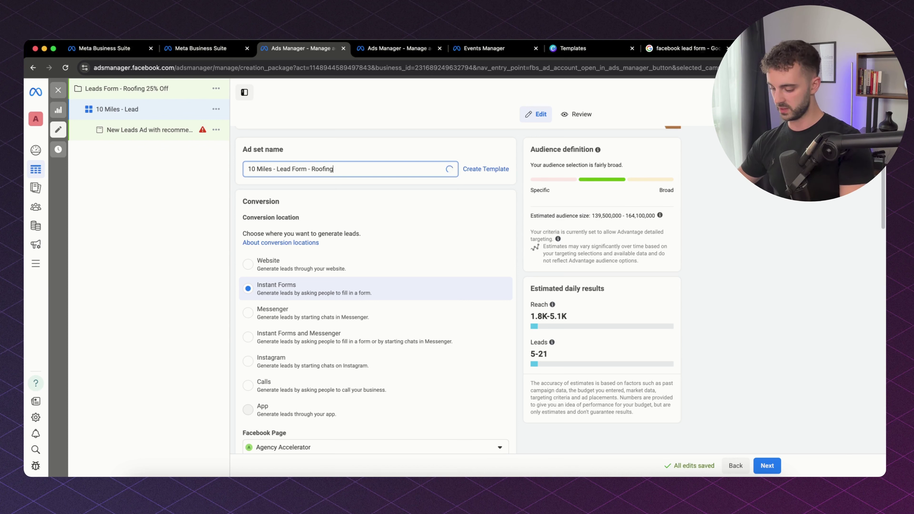
{"action": "type", "text": " 25% Off"}
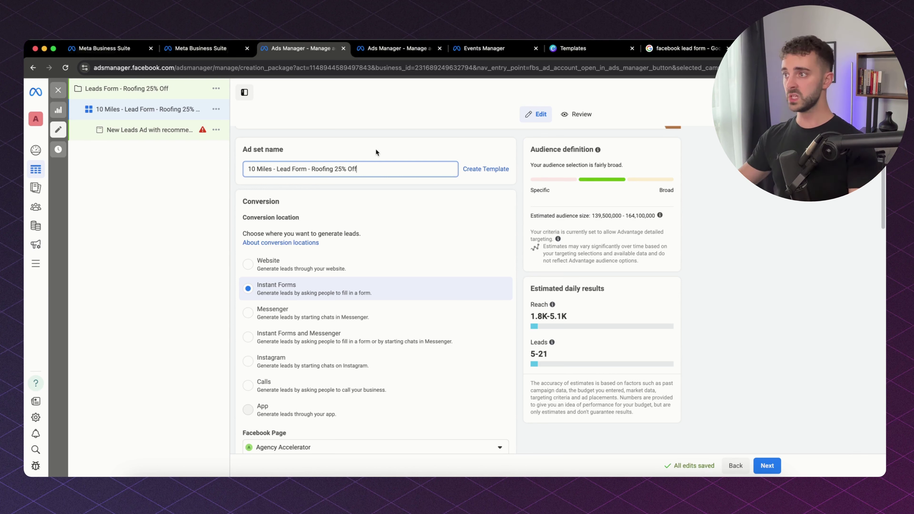
{"action": "left_click", "coordinate": [376, 149]}
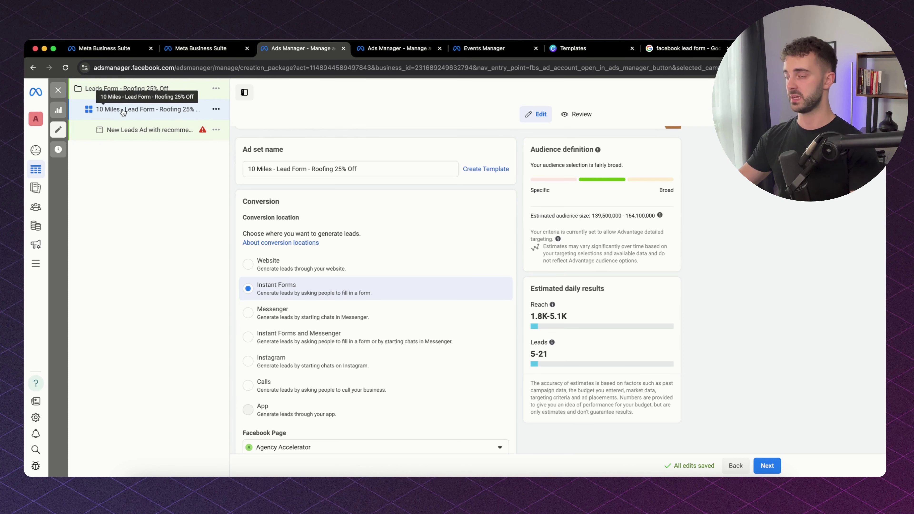
Step: View the example Facebook lead form in the Google image results, close that page and return to the ad set in Ads Manager
{"action": "scroll", "coordinate": [259, 205], "scroll_direction": "down", "scroll_amount": 3}
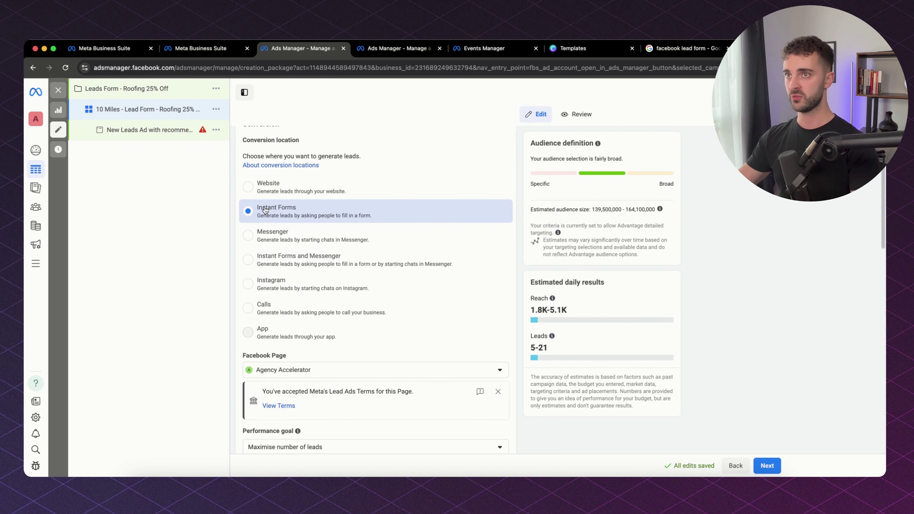
{"action": "left_click", "coordinate": [687, 49]}
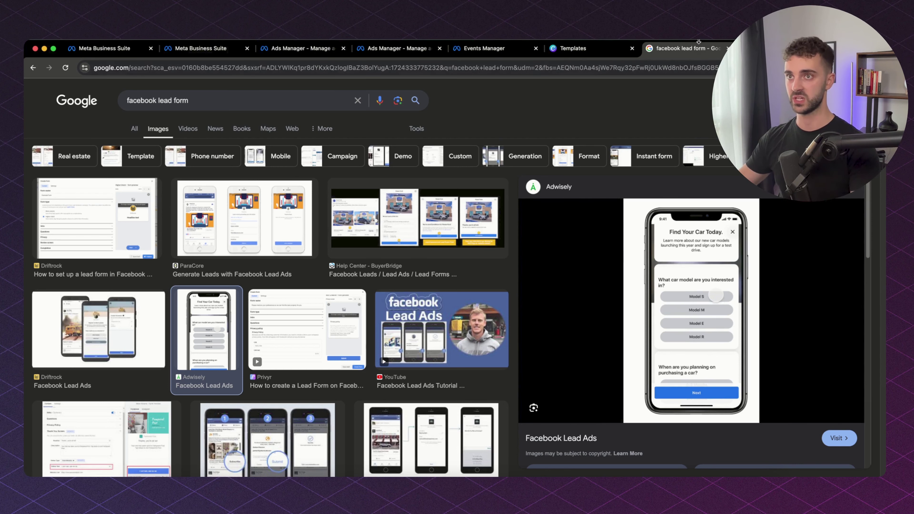
{"action": "left_click", "coordinate": [727, 48]}
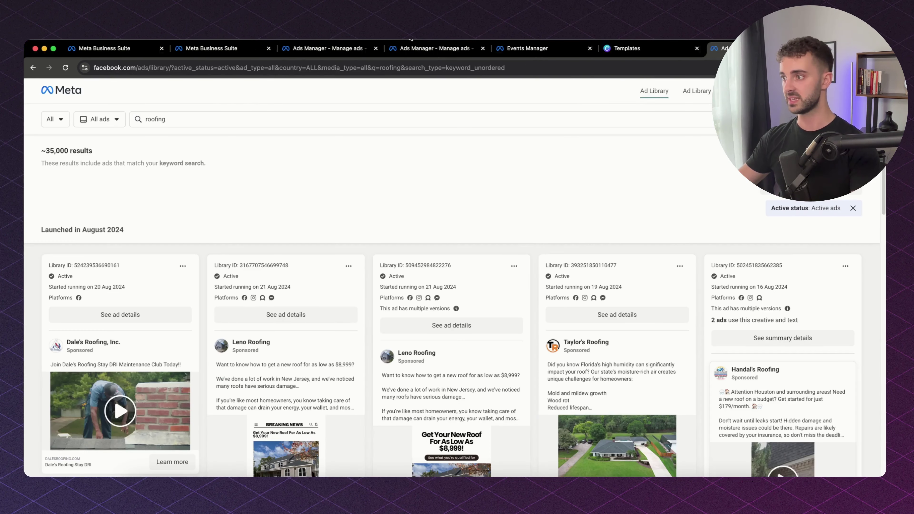
{"action": "left_click", "coordinate": [326, 47]}
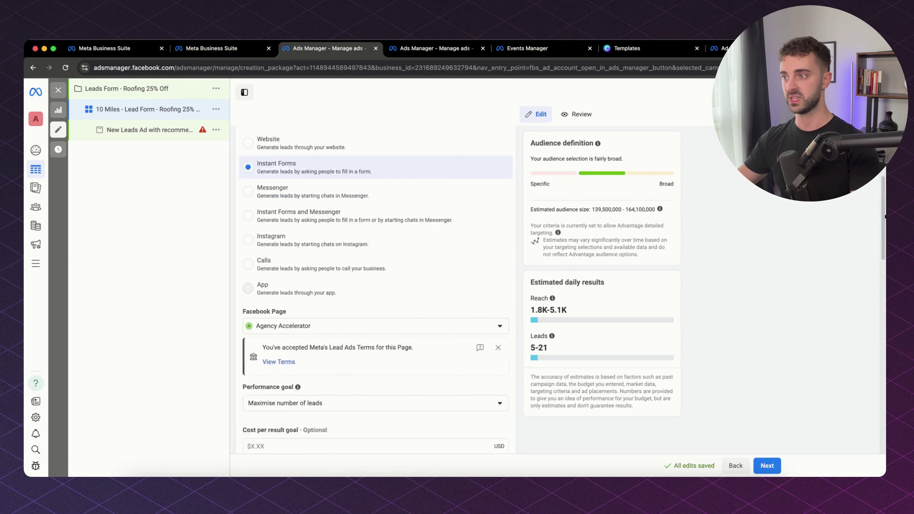
Step: Review the Facebook Page and performance goal choices without changing them, and dismiss the Lead Ads Terms notice
{"action": "scroll", "coordinate": [465, 214], "scroll_direction": "down", "scroll_amount": 5}
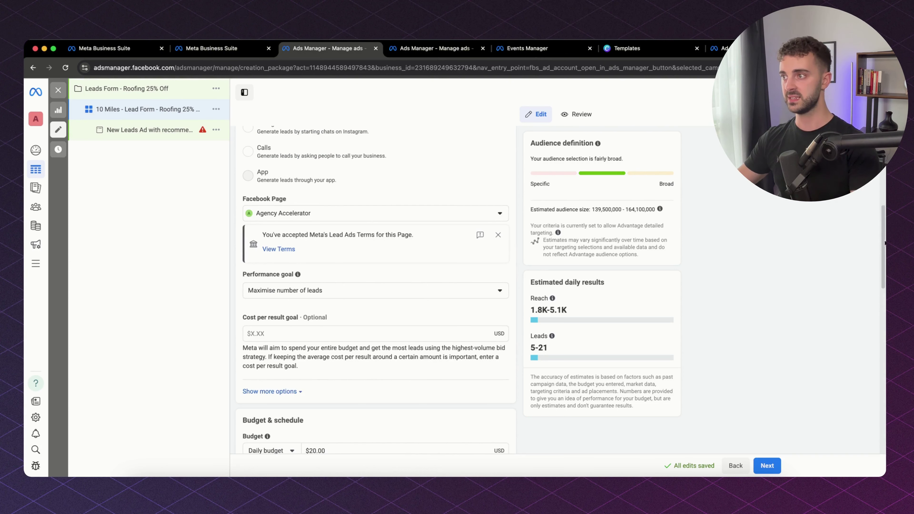
{"action": "left_click", "coordinate": [442, 212]}
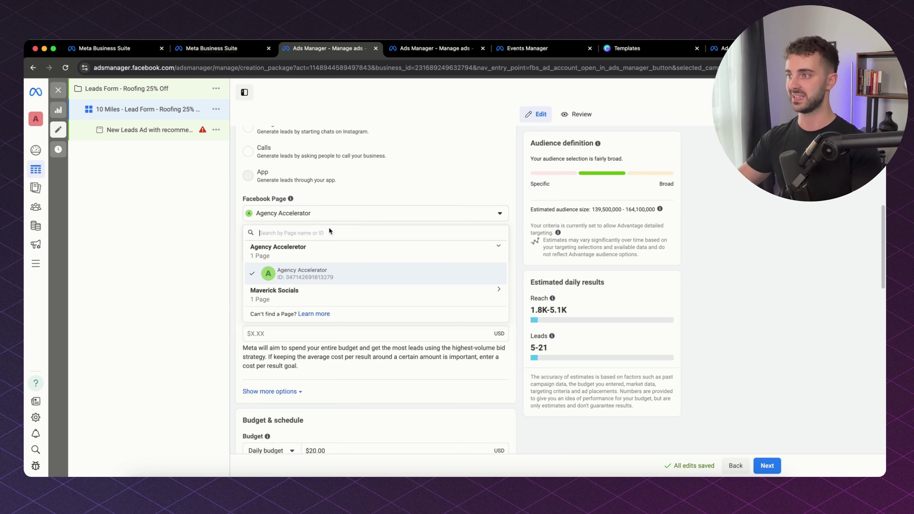
{"action": "left_click", "coordinate": [499, 217]}
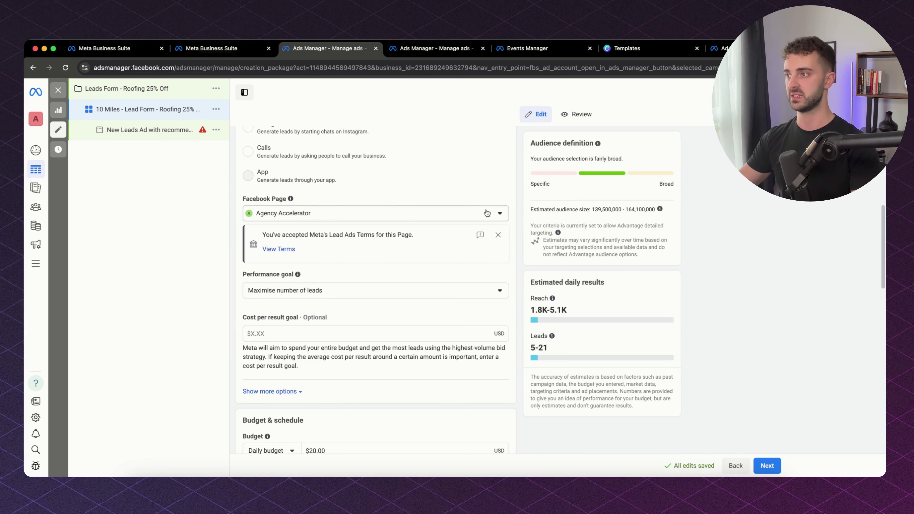
{"action": "left_click", "coordinate": [501, 239]}
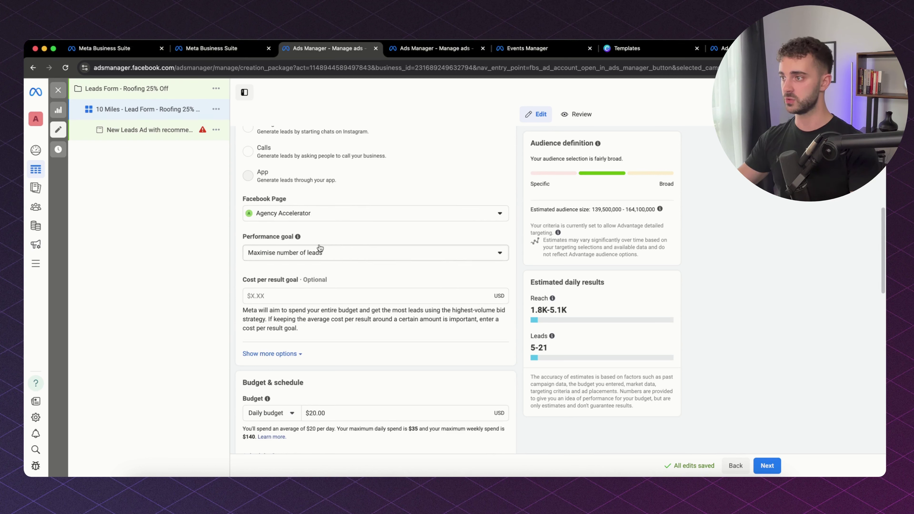
{"action": "left_click", "coordinate": [342, 253]}
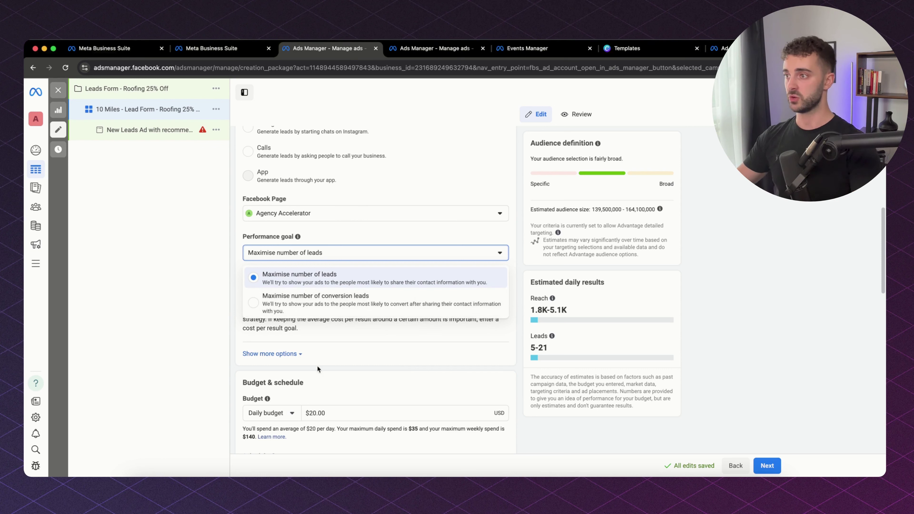
{"action": "left_click", "coordinate": [198, 230]}
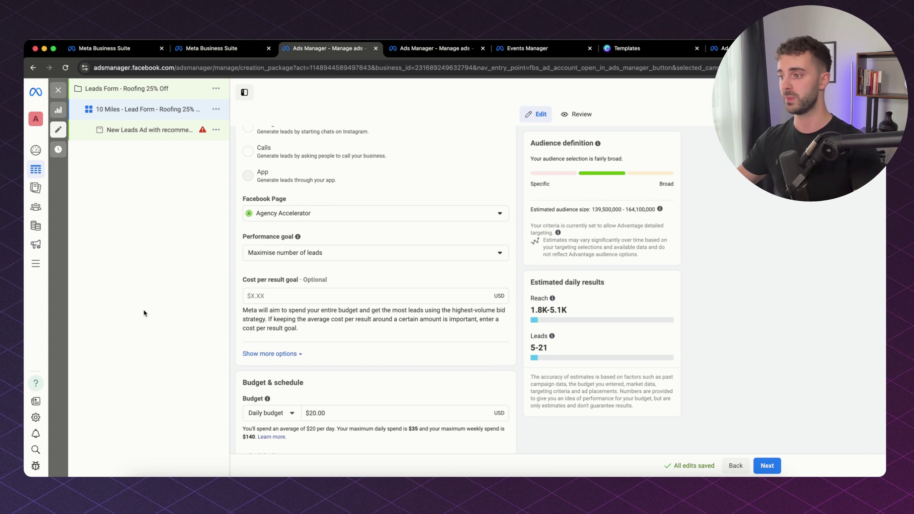
Step: Set the ad set's start date to 23 August 2024
{"action": "scroll", "coordinate": [139, 242], "scroll_direction": "down", "scroll_amount": 5}
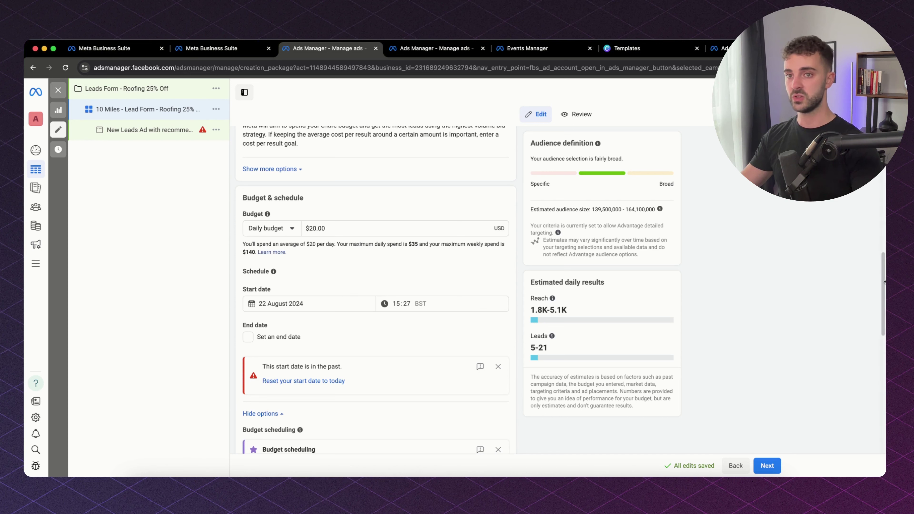
{"action": "scroll", "coordinate": [882, 276], "scroll_direction": "down", "scroll_amount": 5}
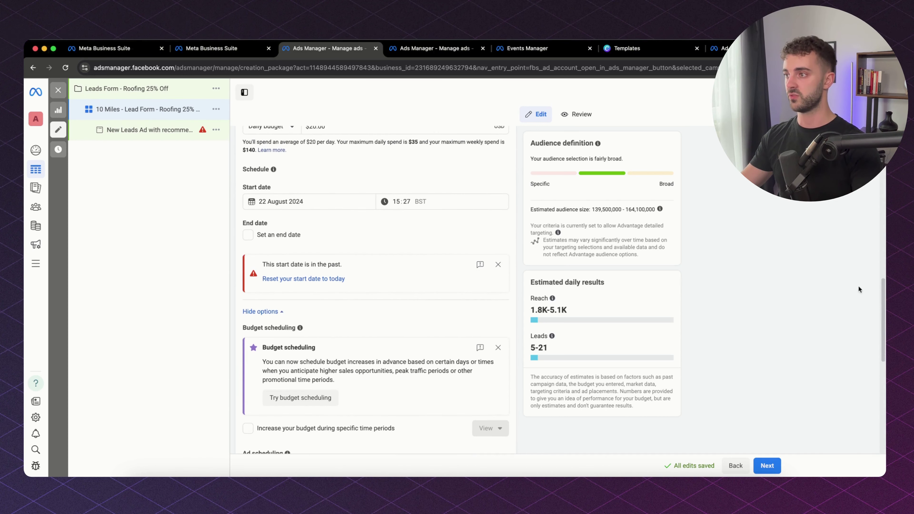
{"action": "left_click", "coordinate": [331, 207]}
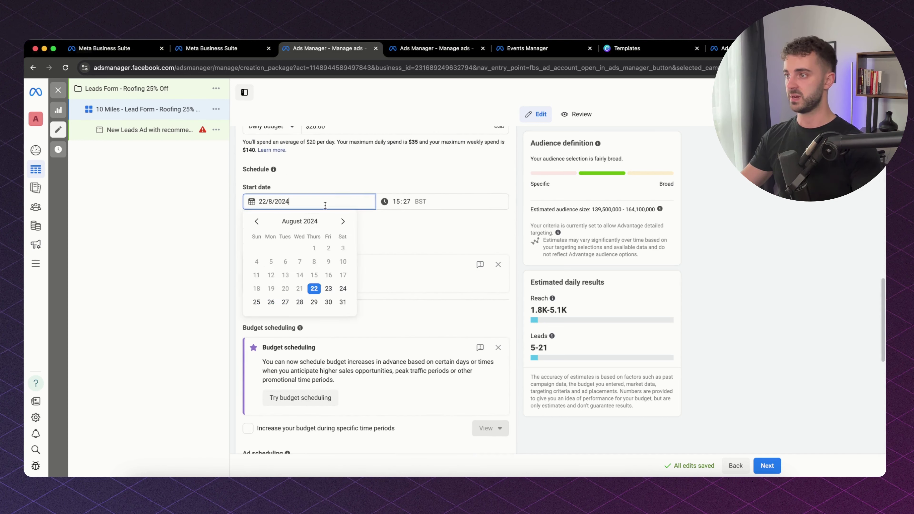
{"action": "left_click", "coordinate": [328, 290]}
{"action": "left_click", "coordinate": [213, 264]}
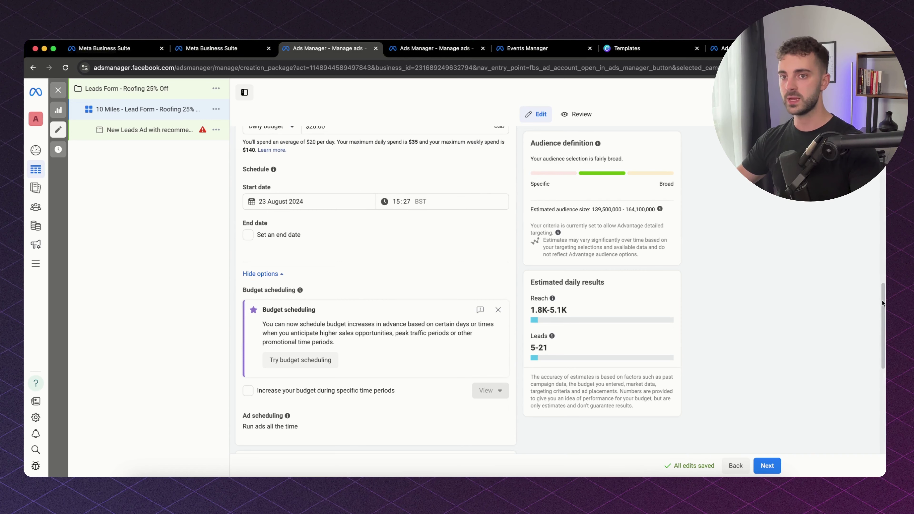
Step: Add the prefix "LDN" to the ad set name, making it "LDN 10 Miles - Lead Form - Roofing 25% Off"
{"action": "left_click_drag", "start_coordinate": [882, 300], "coordinate": [876, 339]}
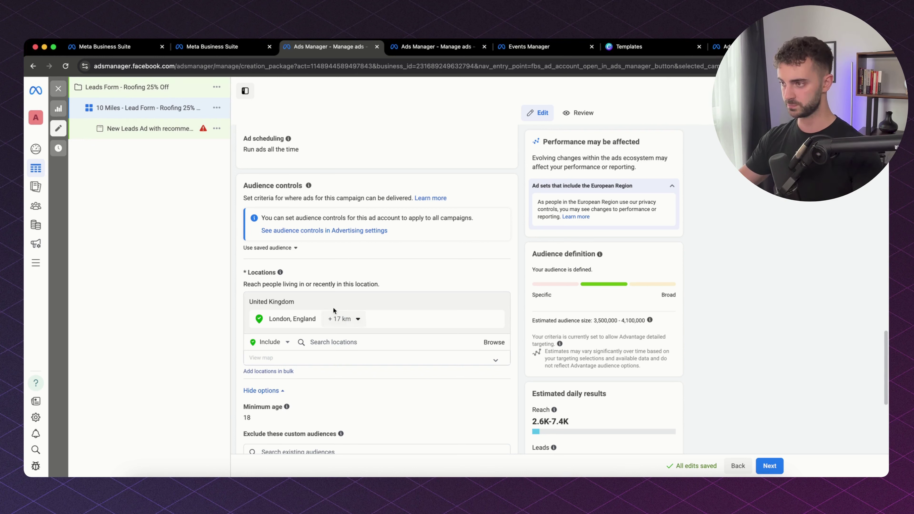
{"action": "left_click_drag", "start_coordinate": [885, 366], "coordinate": [885, 159]}
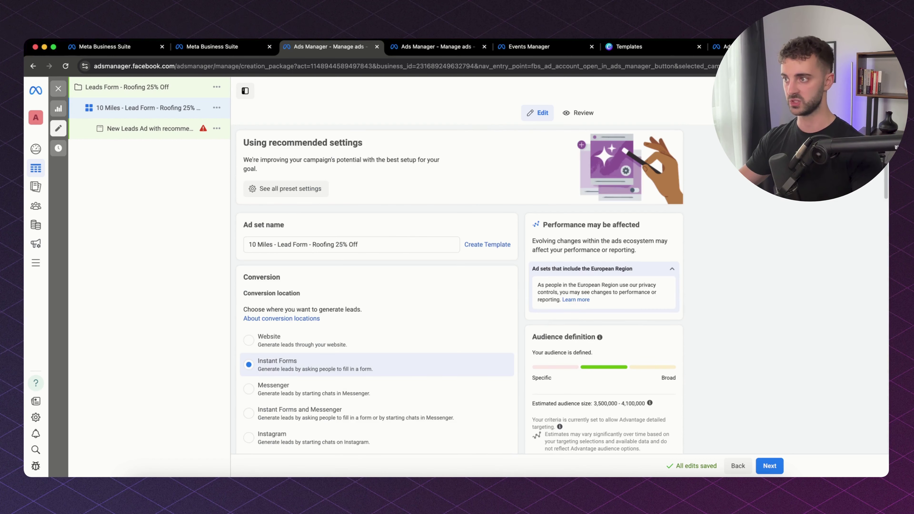
{"action": "left_click", "coordinate": [249, 244]}
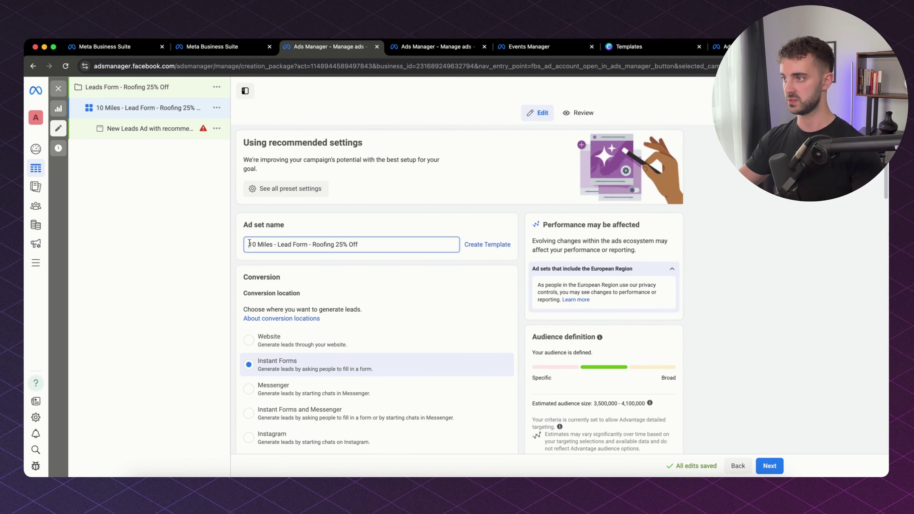
{"action": "type", "text": "LDN"}
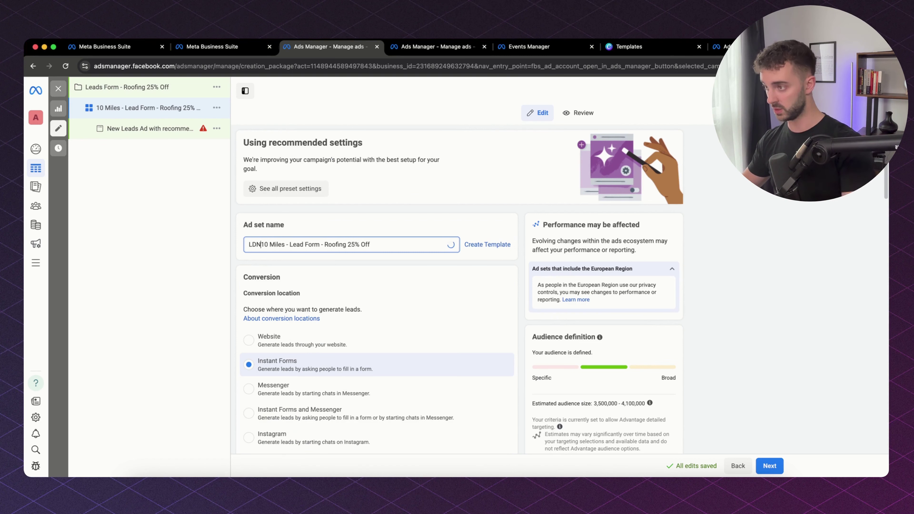
{"action": "left_click", "coordinate": [879, 195]}
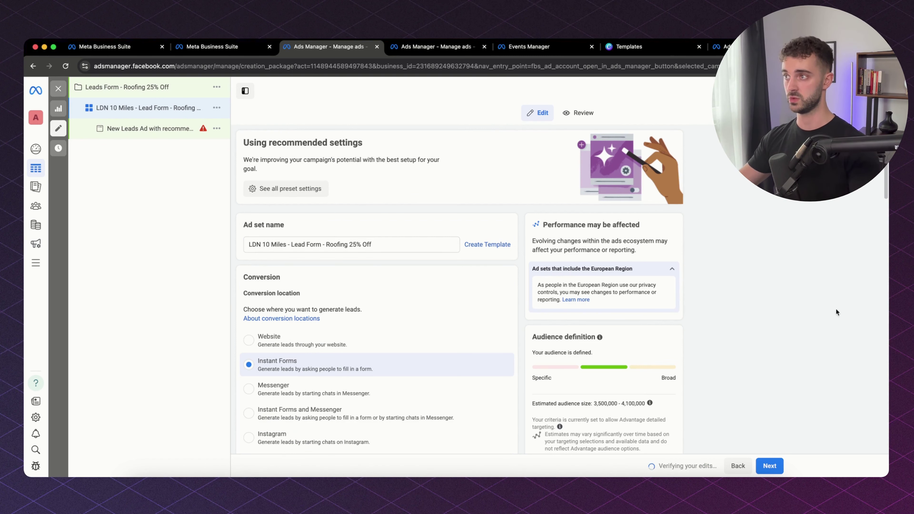
Step: Examine the London targeting area on the map and the options for including or excluding locations
{"action": "scroll", "coordinate": [887, 185], "scroll_direction": "down", "scroll_amount": 10}
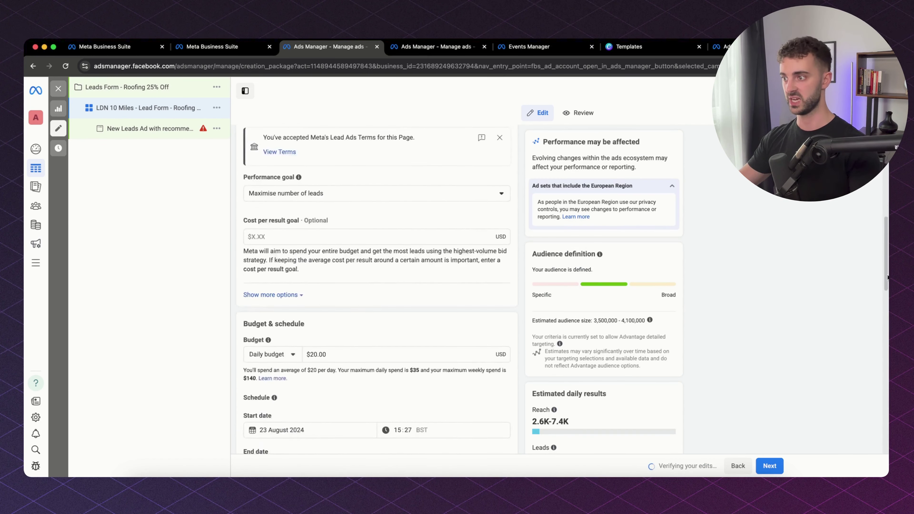
{"action": "scroll", "coordinate": [887, 403], "scroll_direction": "down", "scroll_amount": 10}
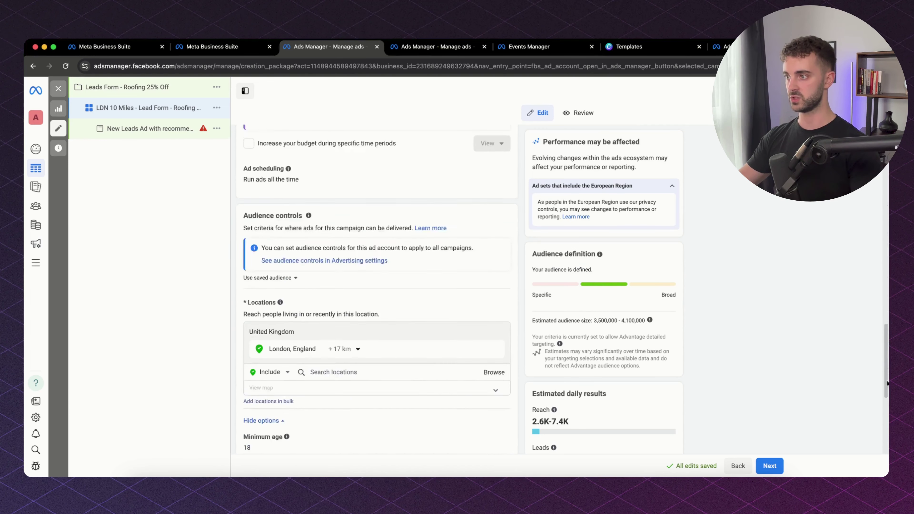
{"action": "scroll", "coordinate": [887, 403], "scroll_direction": "up", "scroll_amount": 1}
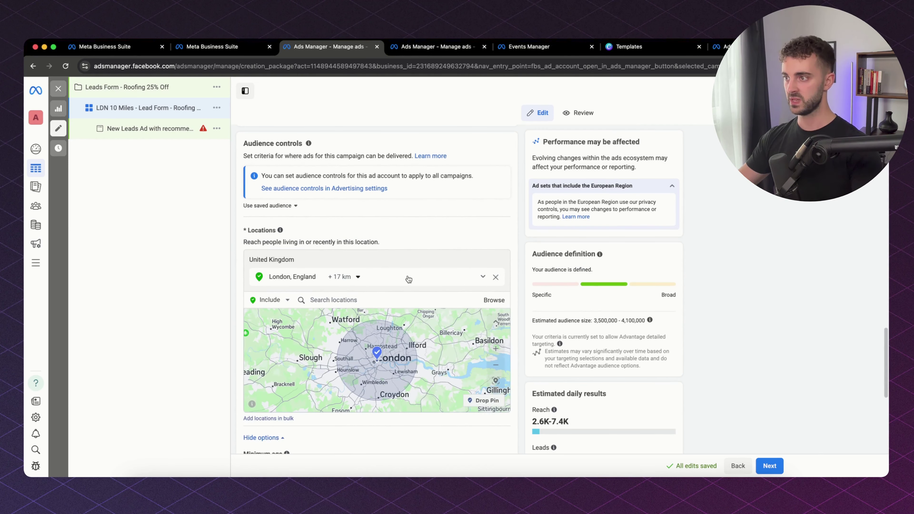
{"action": "left_click", "coordinate": [483, 277]}
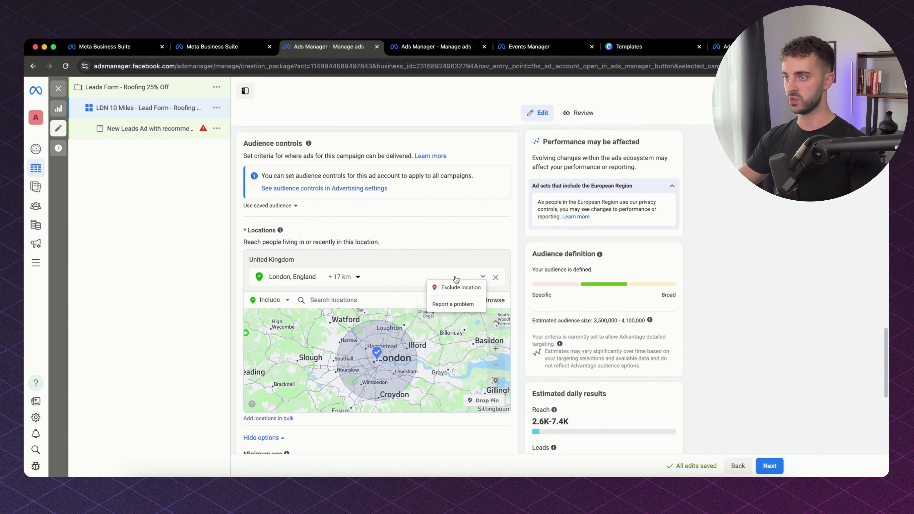
{"action": "left_click", "coordinate": [396, 280]}
{"action": "left_click", "coordinate": [287, 300]}
Step: Try a search for San Diego as an additional target location and clear the search text
{"action": "left_click", "coordinate": [340, 298]}
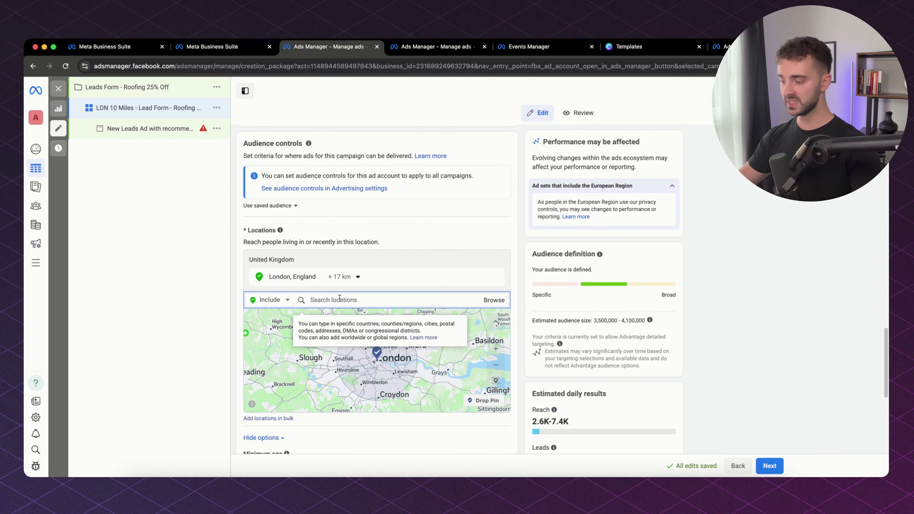
{"action": "type", "text": "San Dieg"}
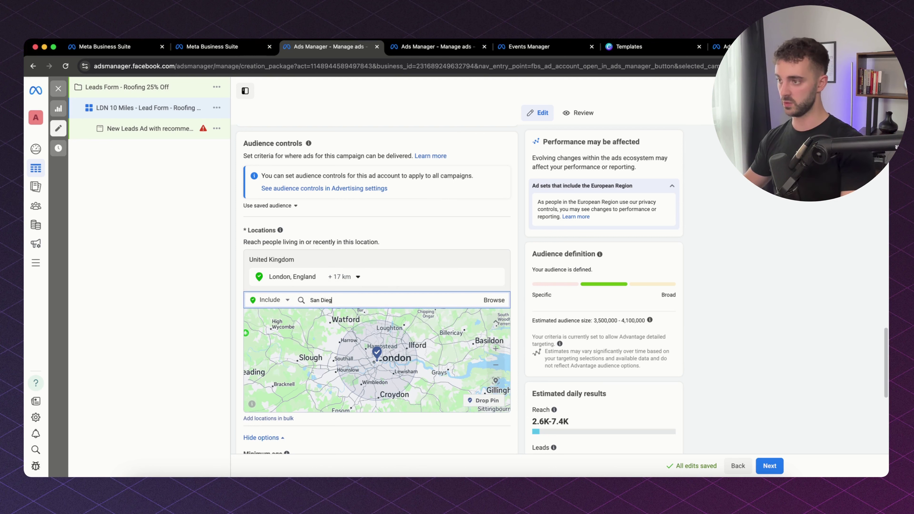
{"action": "left_click", "coordinate": [175, 322]}
{"action": "triple_click", "coordinate": [308, 302]}
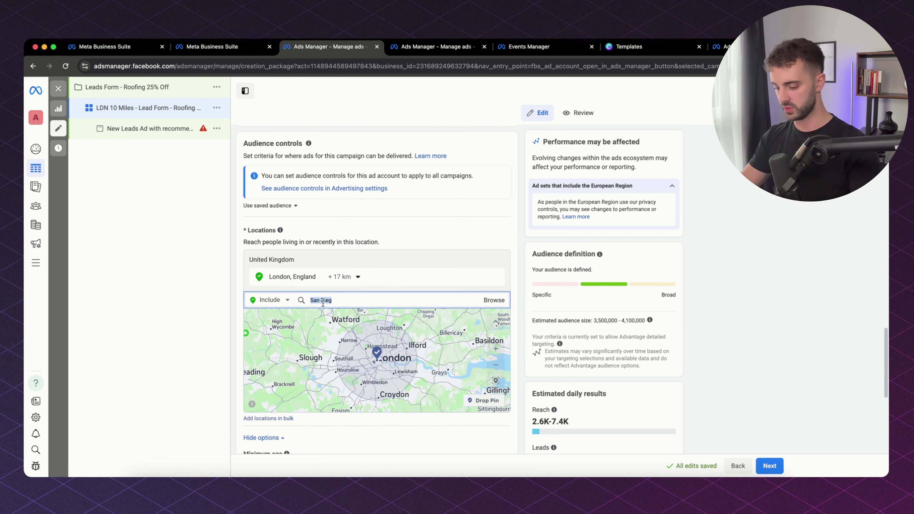
{"action": "key", "text": "BackSpace"}
{"action": "left_click", "coordinate": [174, 321]}
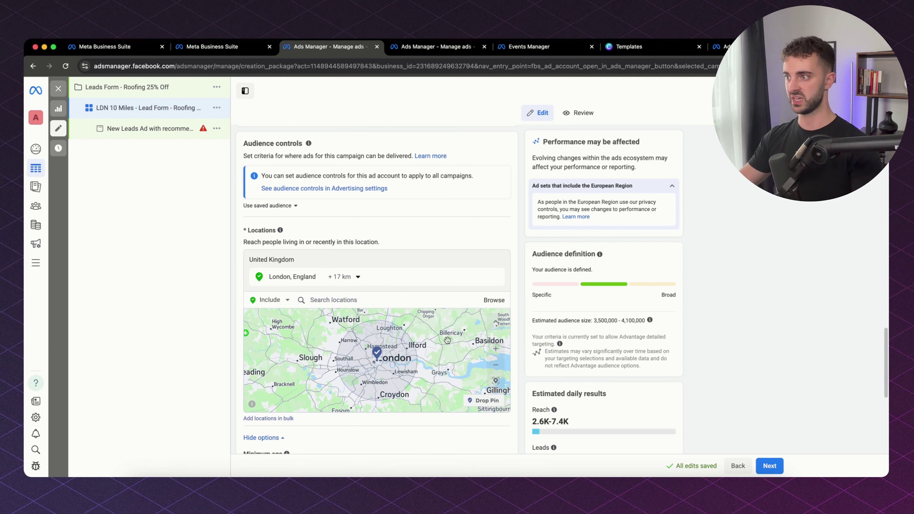
Step: Check the radius setting of the London location without changing it
{"action": "left_click", "coordinate": [341, 276]}
{"action": "left_click", "coordinate": [351, 277]}
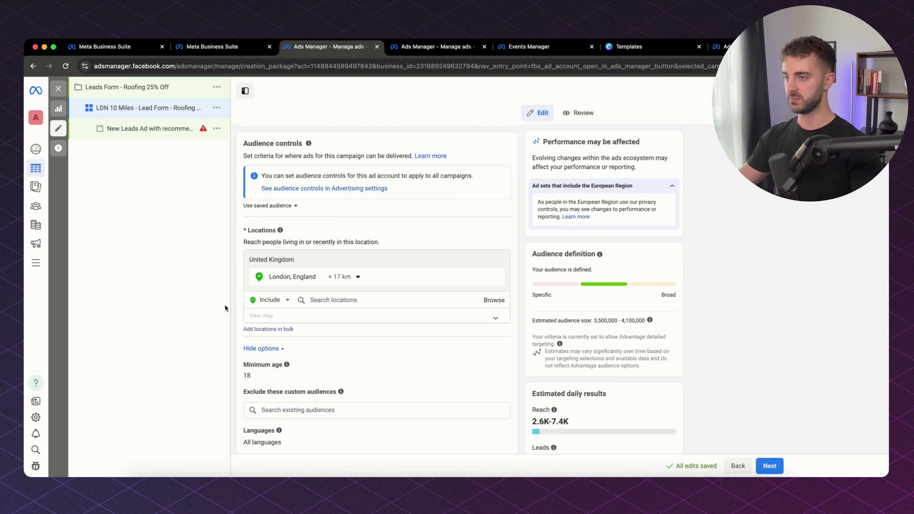
Step: Expand the optional Advantage+ audience suggestion and review the age, gender, detailed targeting, placement and budget settings of the ad set
{"action": "left_click_drag", "start_coordinate": [885, 351], "coordinate": [885, 362]}
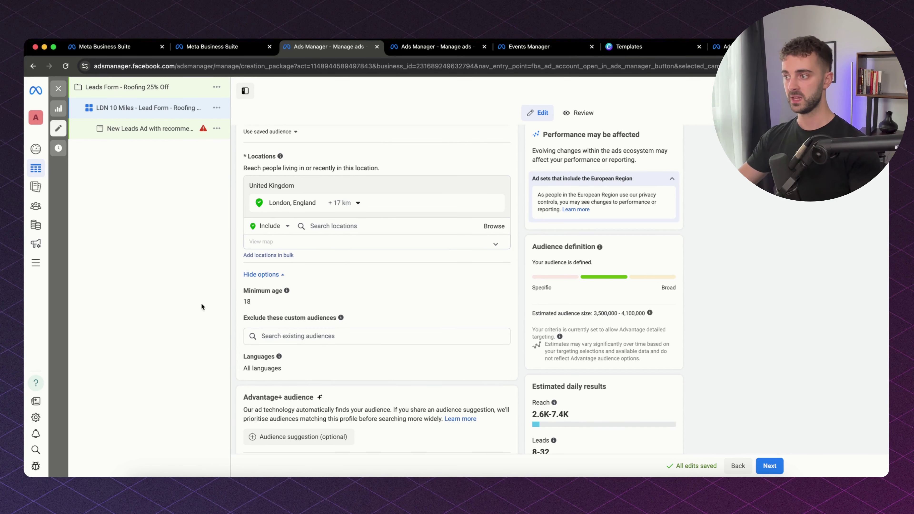
{"action": "left_click_drag", "start_coordinate": [885, 379], "coordinate": [883, 401]}
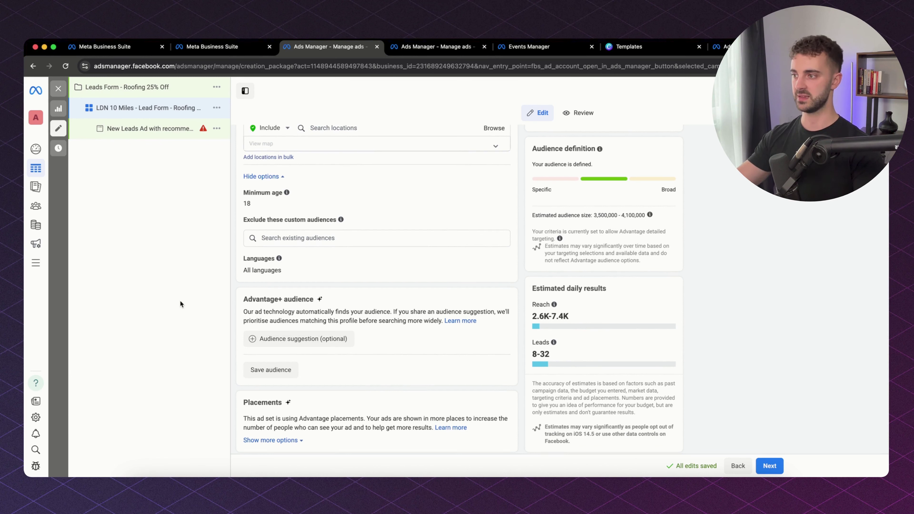
{"action": "left_click", "coordinate": [263, 340]}
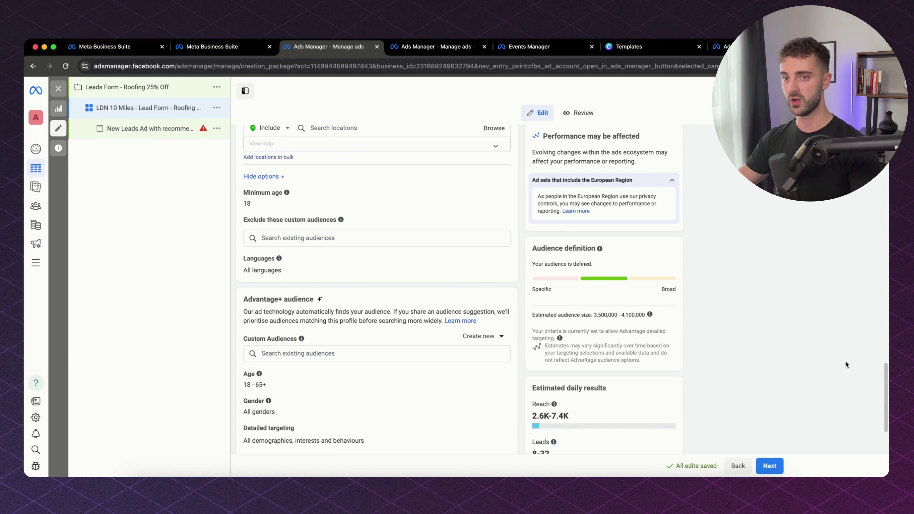
{"action": "left_click_drag", "start_coordinate": [886, 383], "coordinate": [887, 401]}
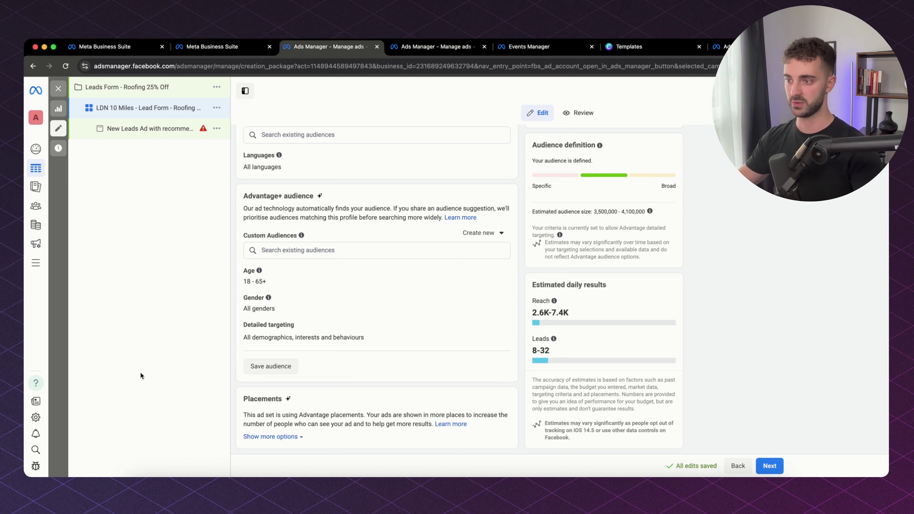
{"action": "scroll", "coordinate": [882, 365], "scroll_direction": "up", "scroll_amount": 5}
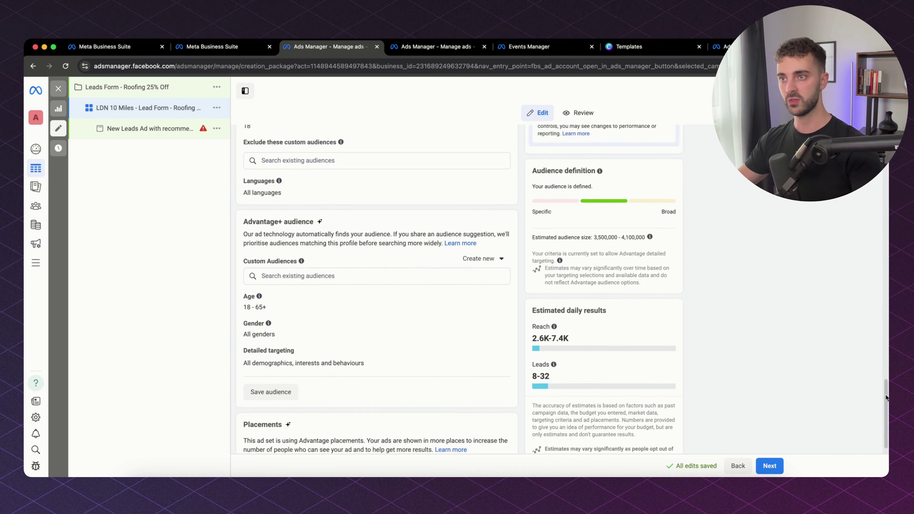
{"action": "scroll", "coordinate": [882, 361], "scroll_direction": "down", "scroll_amount": 3}
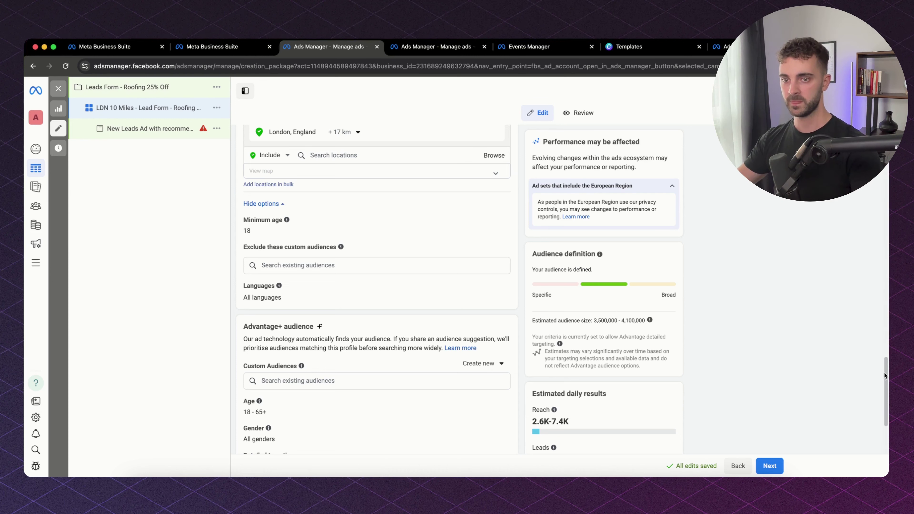
{"action": "left_click_drag", "start_coordinate": [884, 373], "coordinate": [882, 397]}
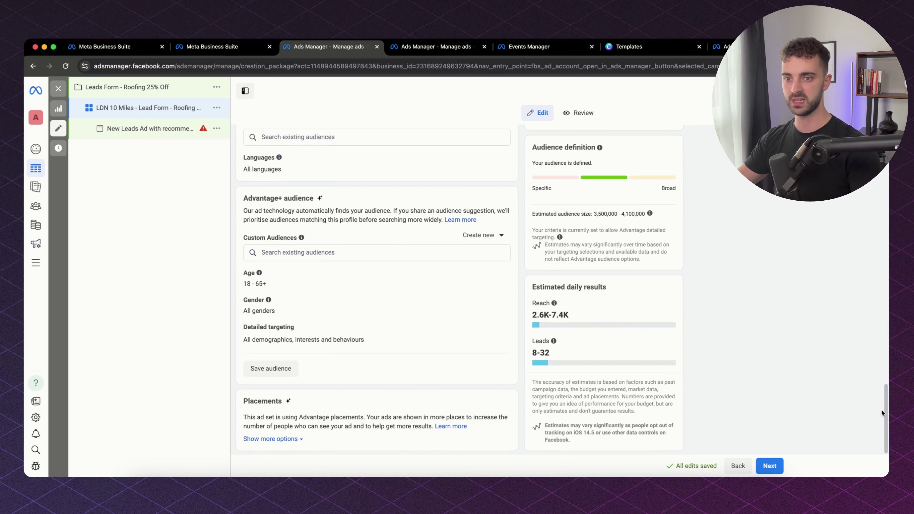
{"action": "left_click_drag", "start_coordinate": [884, 413], "coordinate": [857, 273]}
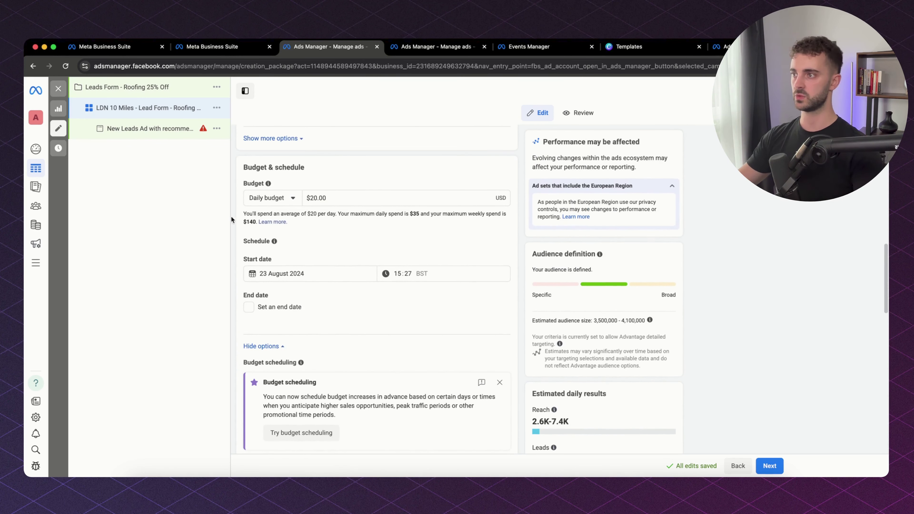
{"action": "scroll", "coordinate": [885, 300], "scroll_direction": "down", "scroll_amount": 15}
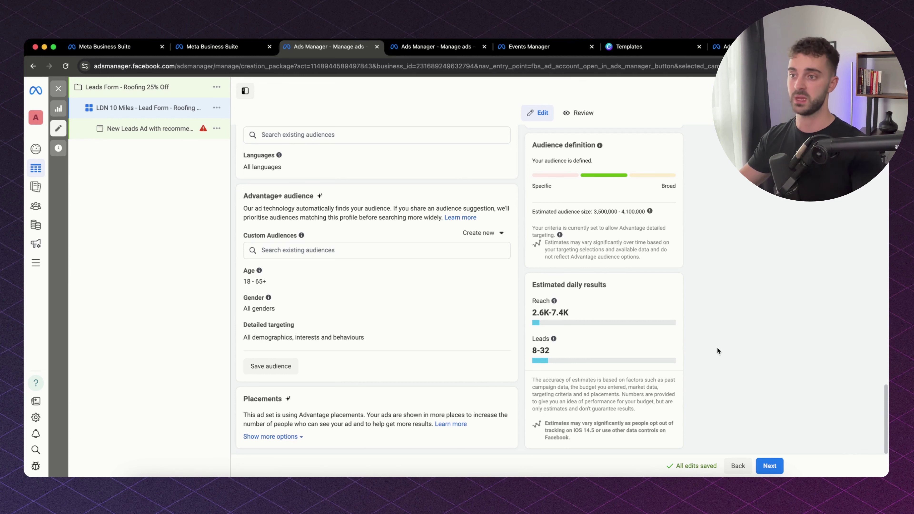
Step: Proceed to the ad level and rename the ad "Video - LDN 10 Miles - Lead Form - Roofing 25% Discount"
{"action": "left_click", "coordinate": [769, 466]}
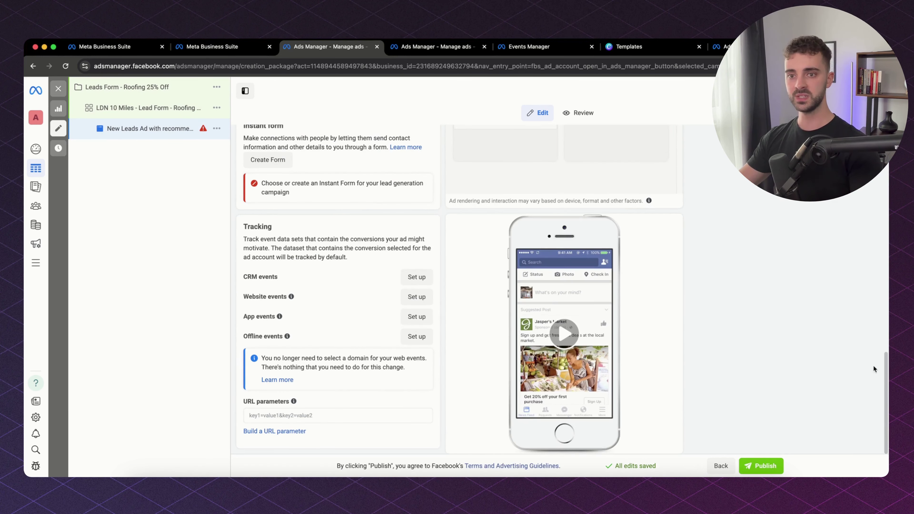
{"action": "left_click_drag", "start_coordinate": [883, 375], "coordinate": [884, 151]}
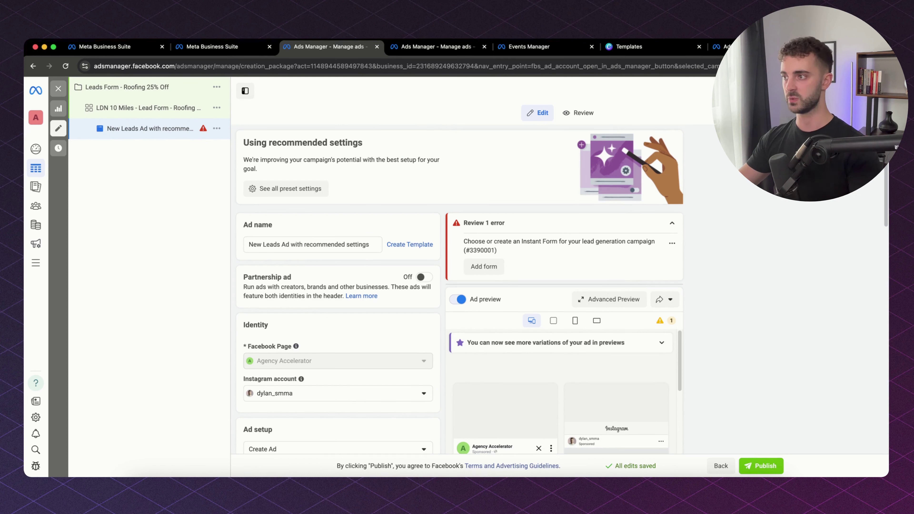
{"action": "triple_click", "coordinate": [289, 247]}
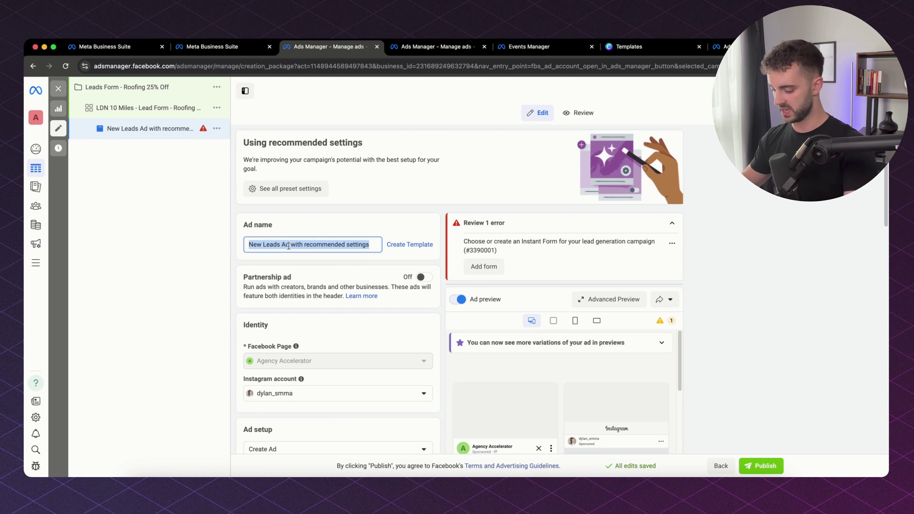
{"action": "type", "text": "Video"}
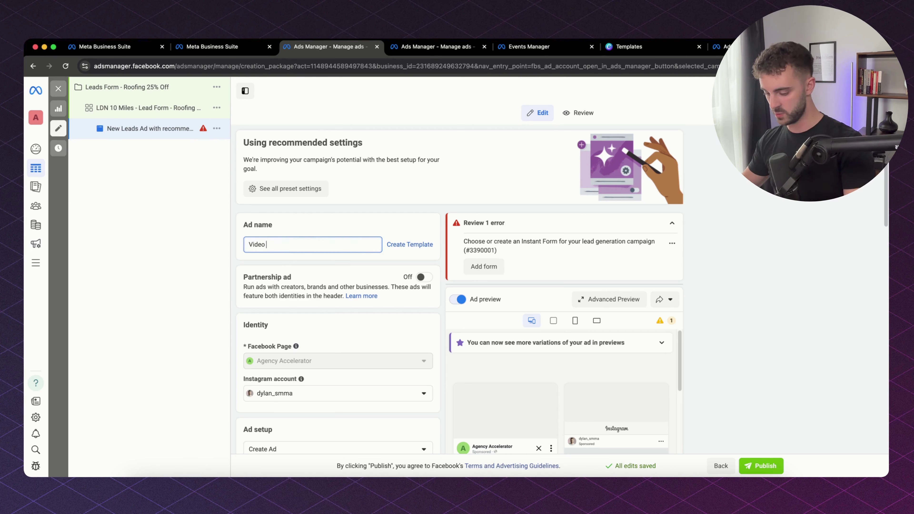
{"action": "type", "text": " - LDN"}
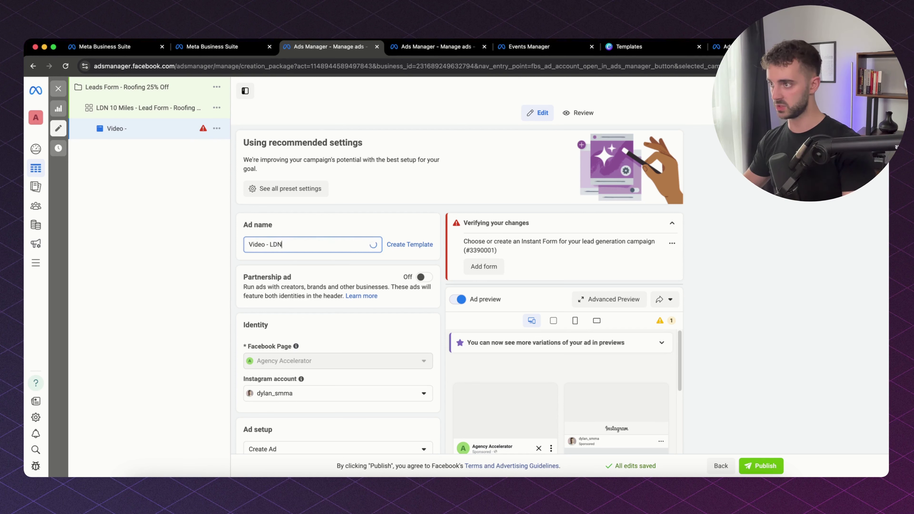
{"action": "type", "text": " 10"}
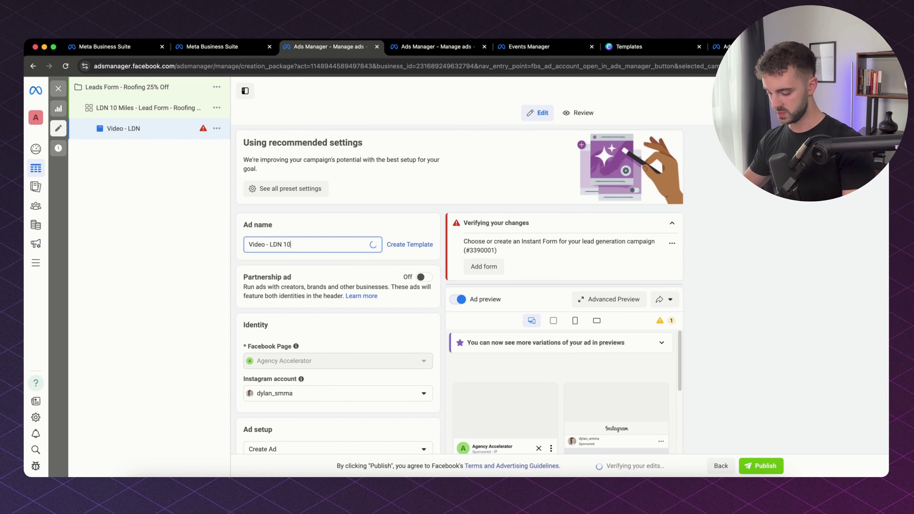
{"action": "type", "text": " Miles - "}
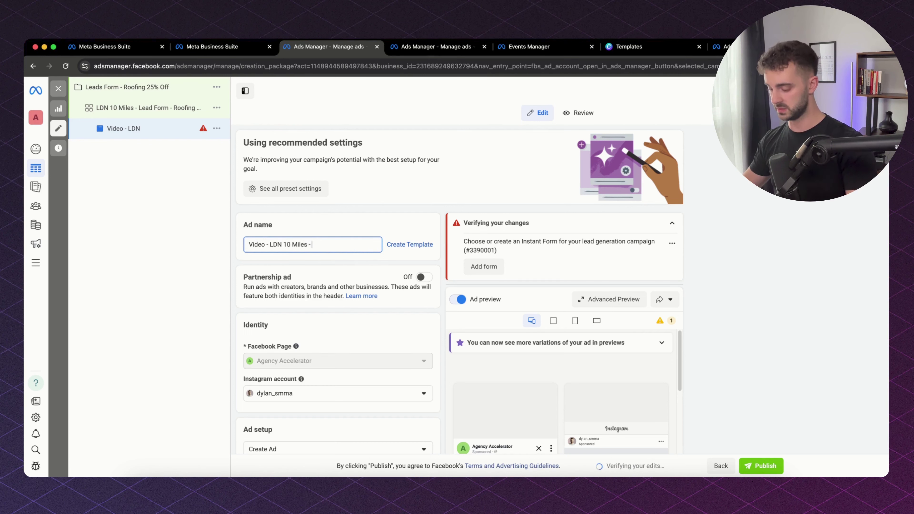
{"action": "type", "text": "Lead Form - Roofing "}
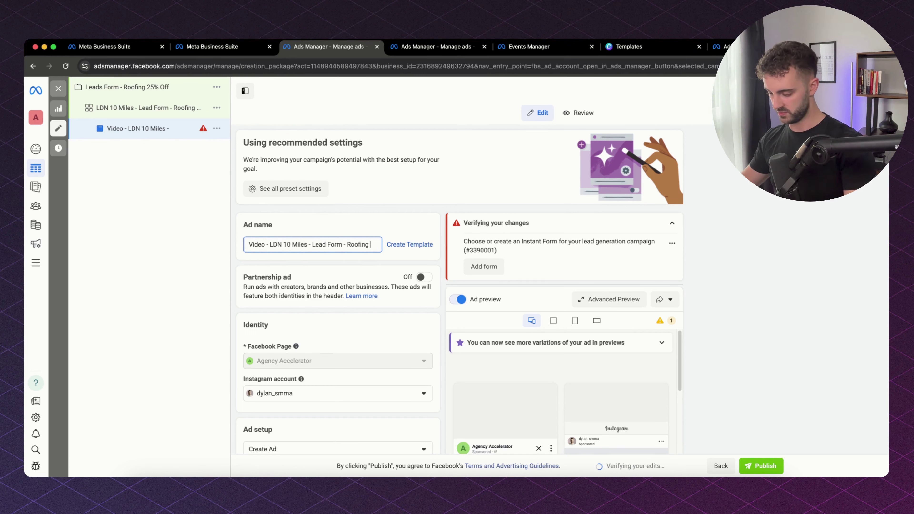
{"action": "type", "text": "25% Discount"}
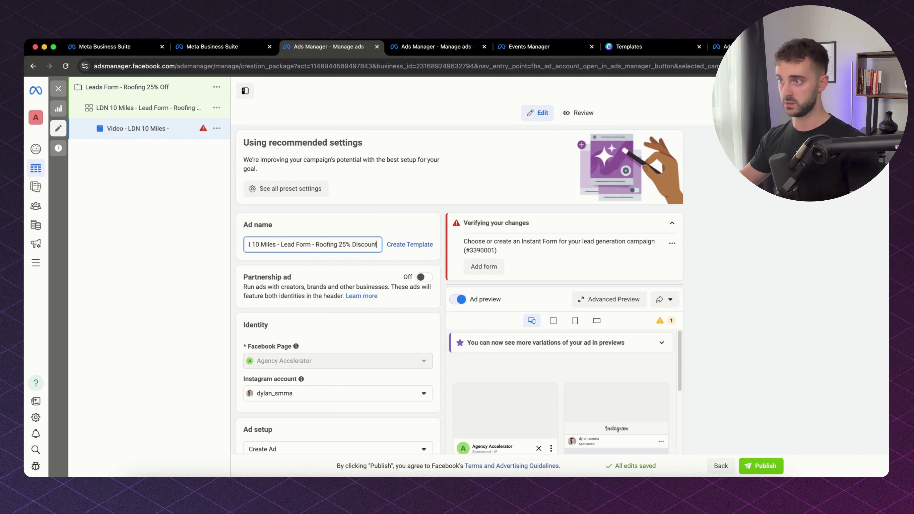
{"action": "left_click", "coordinate": [174, 274]}
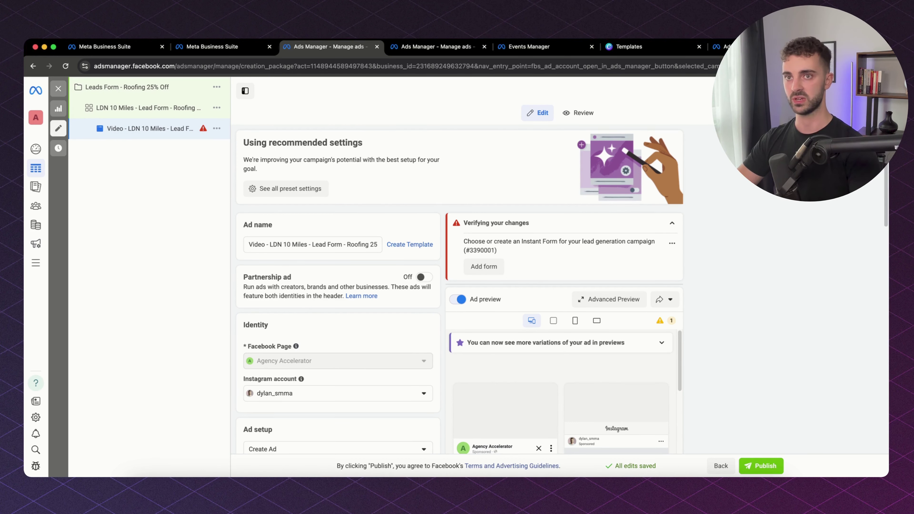
Step: Turn off the Multi-advertiser ads option in the ad setup
{"action": "scroll", "coordinate": [883, 173], "scroll_direction": "down", "scroll_amount": 2}
{"action": "scroll", "coordinate": [882, 174], "scroll_direction": "down", "scroll_amount": 1}
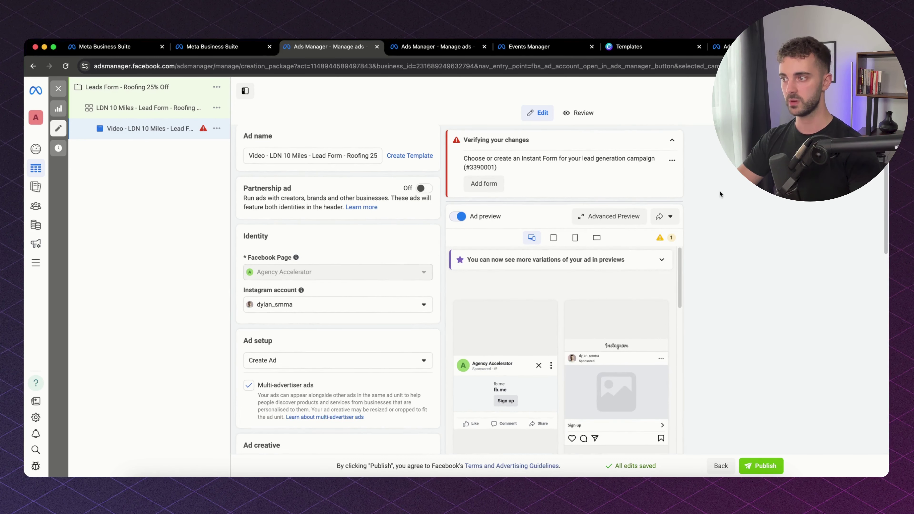
{"action": "scroll", "coordinate": [885, 203], "scroll_direction": "down", "scroll_amount": 4}
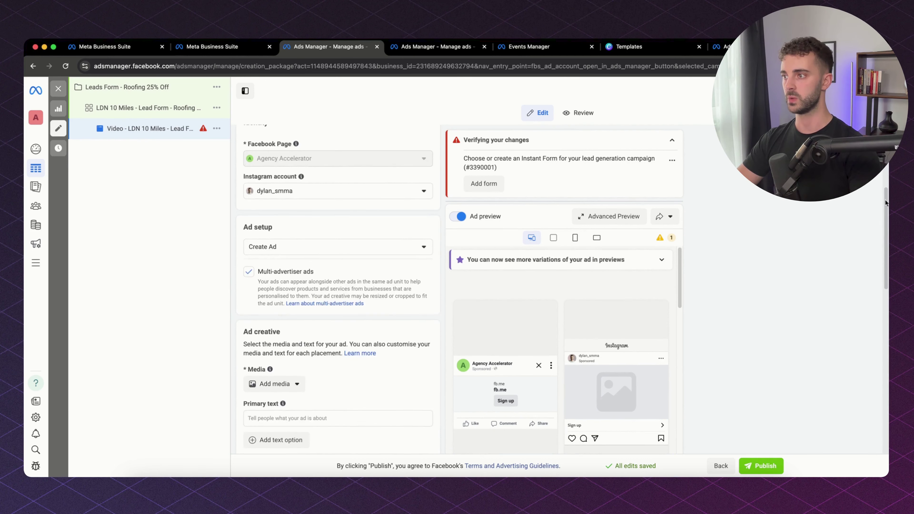
{"action": "scroll", "coordinate": [885, 202], "scroll_direction": "down", "scroll_amount": 2}
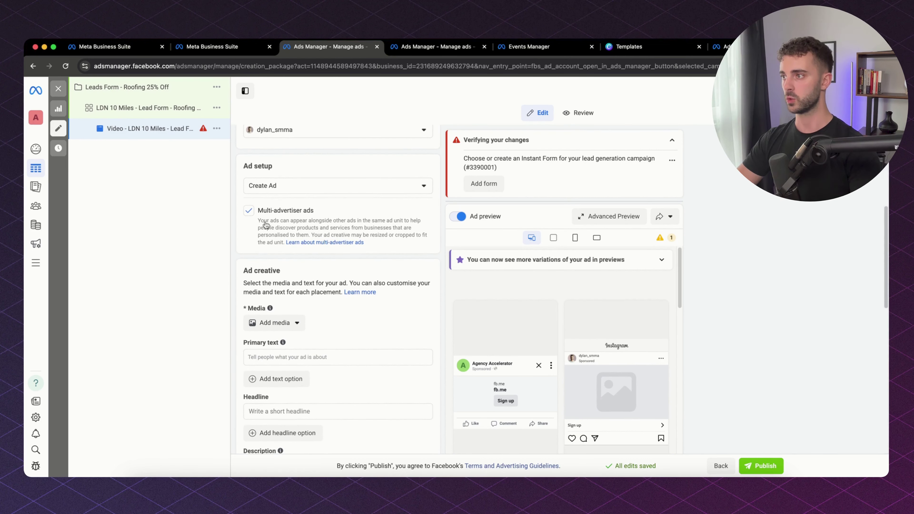
{"action": "left_click", "coordinate": [248, 211]}
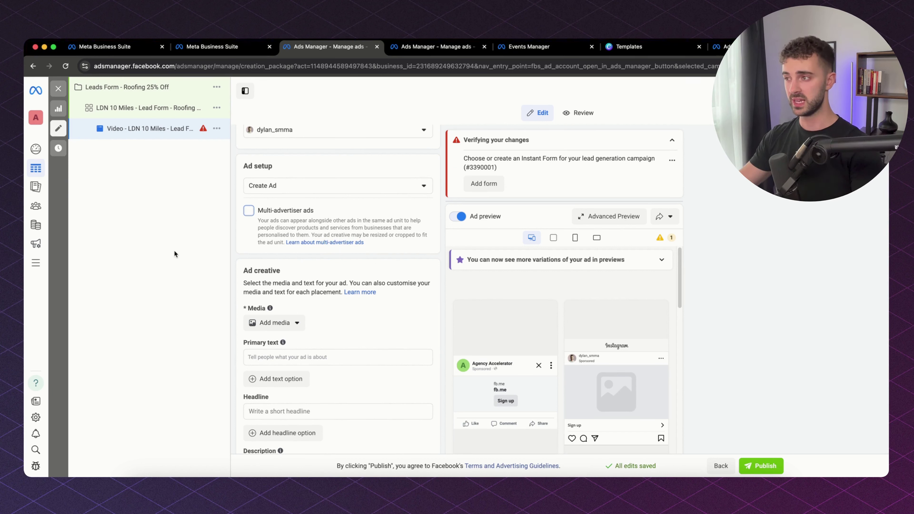
Step: Switch to the Canva roofing templates and open the Blue and Orange Modern Roofing Service Facebook video template for customising
{"action": "left_click", "coordinate": [631, 48]}
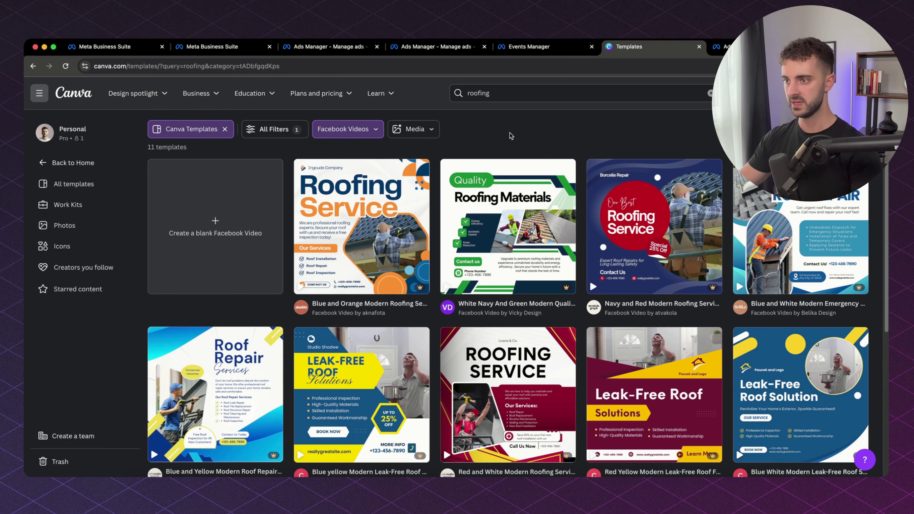
{"action": "left_click", "coordinate": [383, 225]}
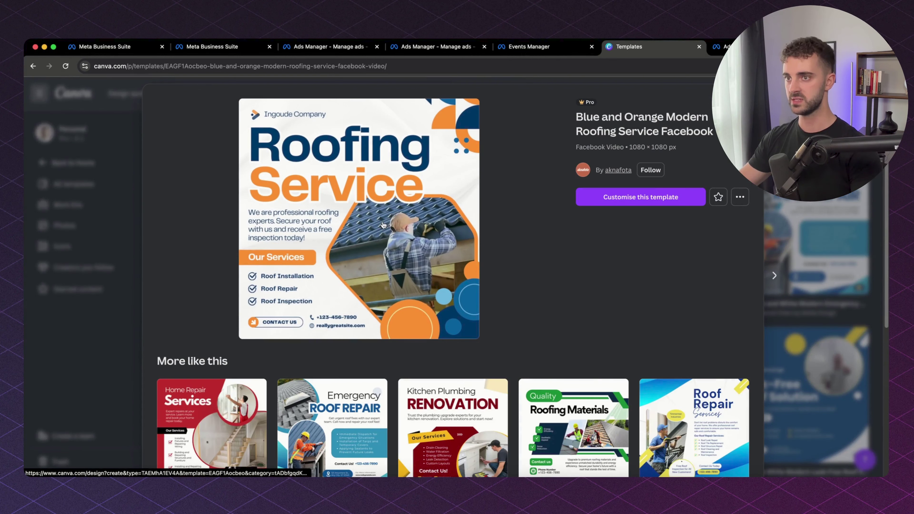
{"action": "left_click", "coordinate": [597, 198]}
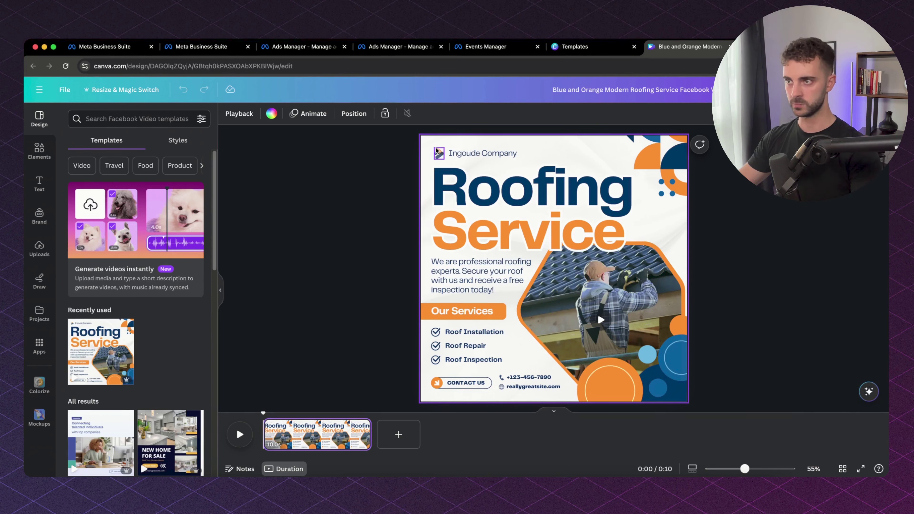
Step: Replace the company name at the top of the design with "Dylan Roofing" and play the video preview
{"action": "double_click", "coordinate": [459, 153]}
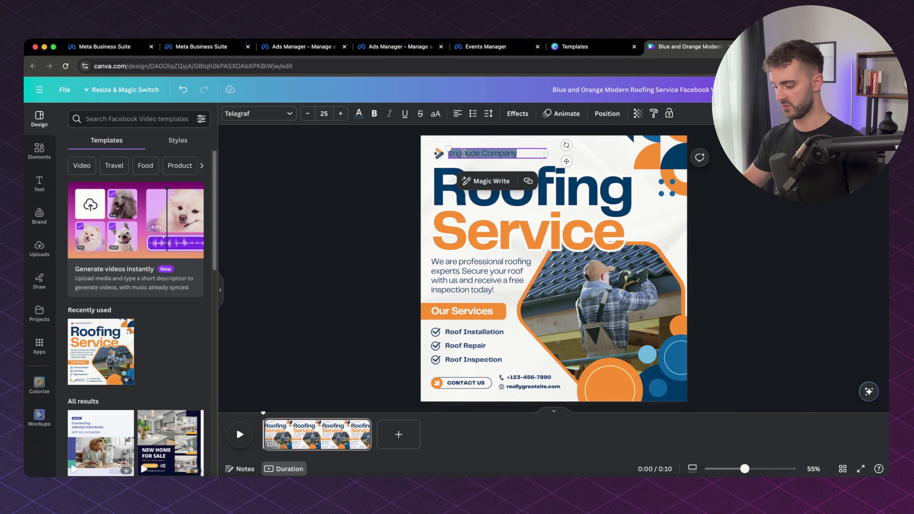
{"action": "type", "text": "Dylan Roofing"}
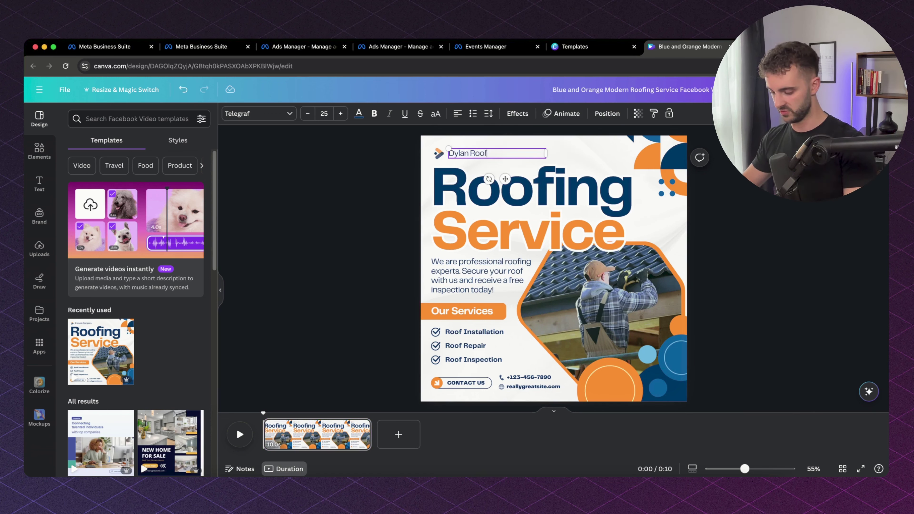
{"action": "left_click", "coordinate": [352, 212]}
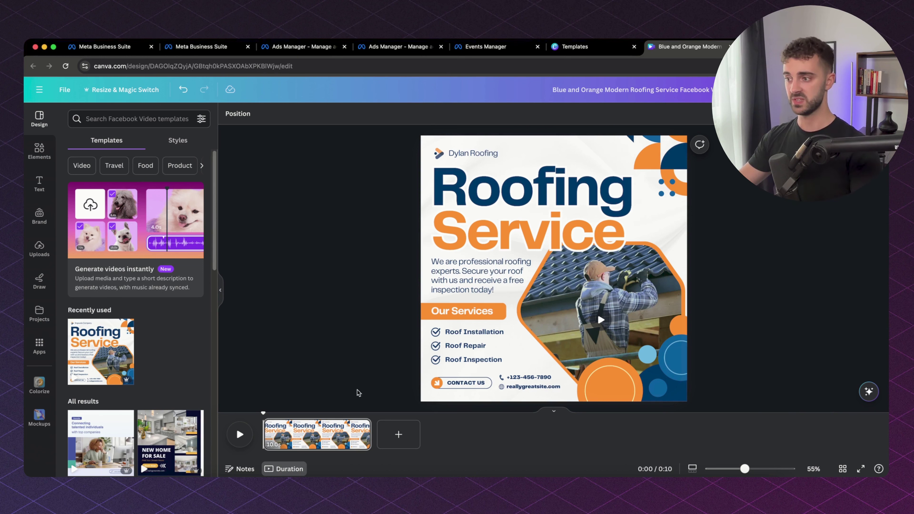
{"action": "left_click", "coordinate": [240, 435]}
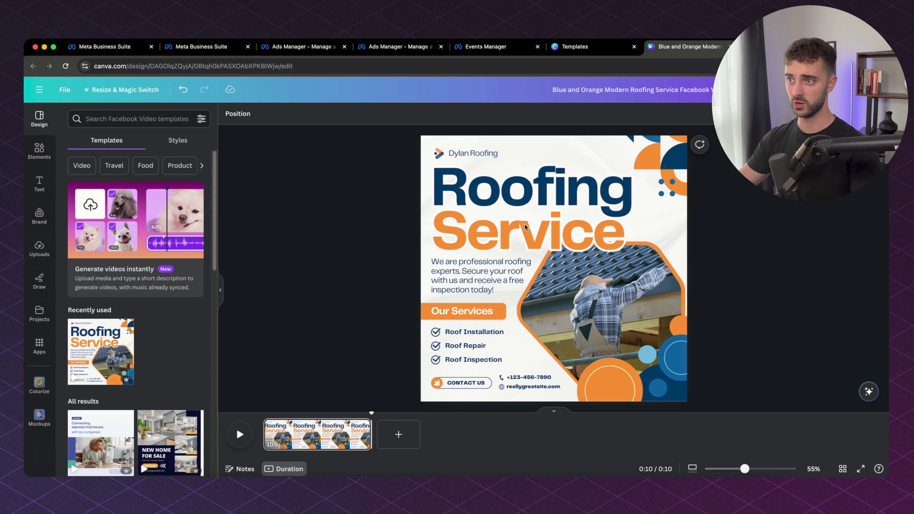
Step: Change the text colour of the "Service" heading to the light green default colour
{"action": "left_click", "coordinate": [545, 236]}
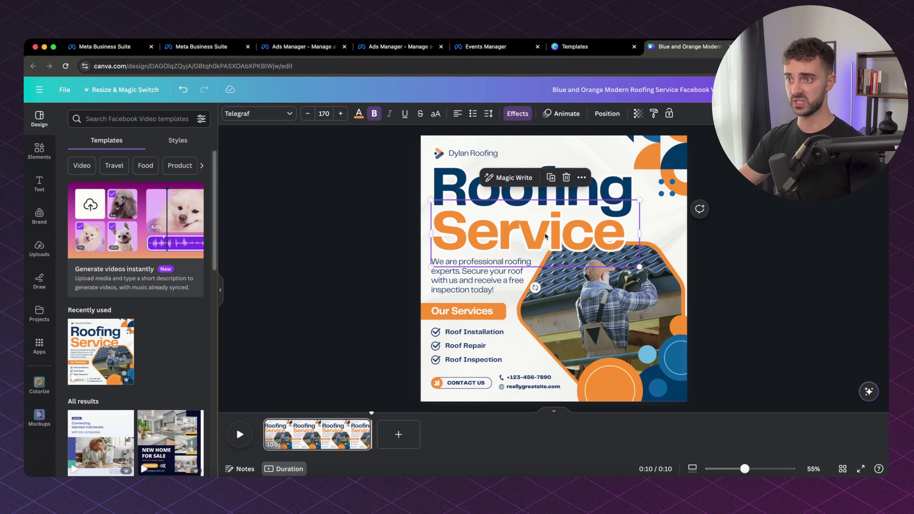
{"action": "left_click", "coordinate": [351, 246]}
{"action": "left_click", "coordinate": [572, 234]}
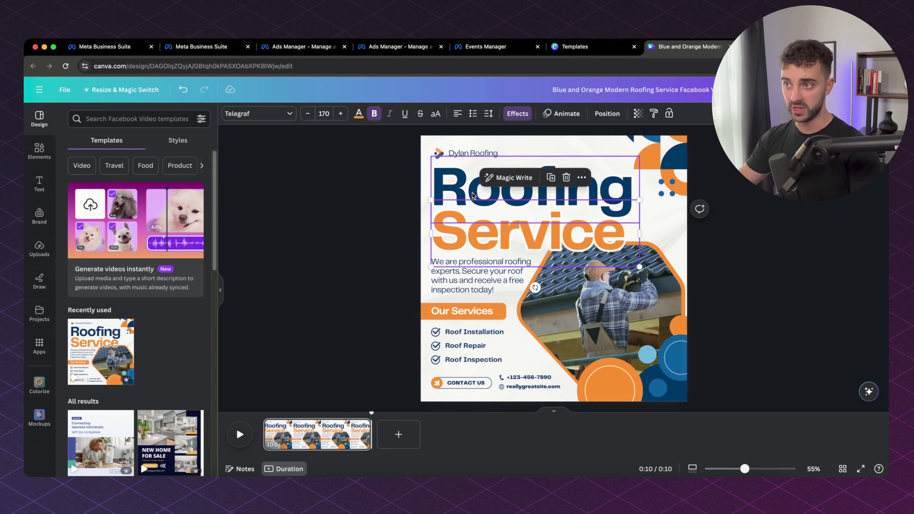
{"action": "left_click", "coordinate": [561, 187]}
{"action": "left_click", "coordinate": [573, 232]}
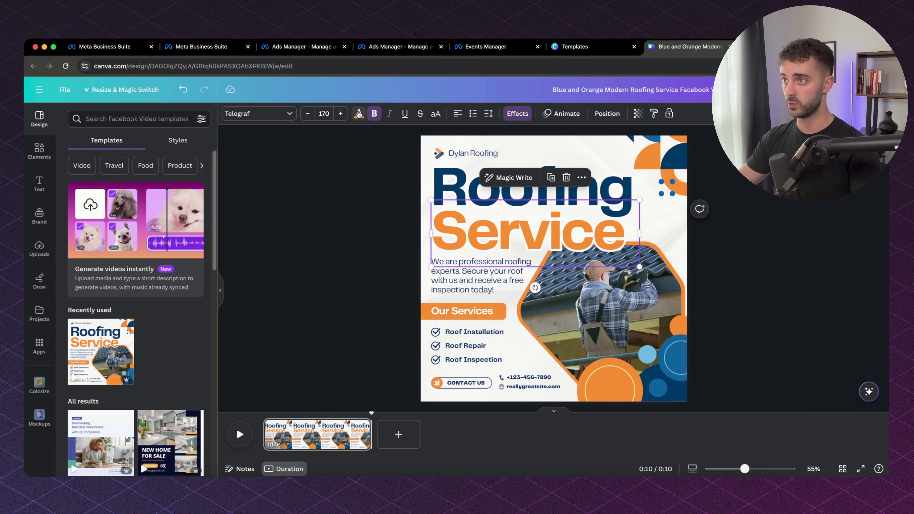
{"action": "left_click", "coordinate": [359, 113]}
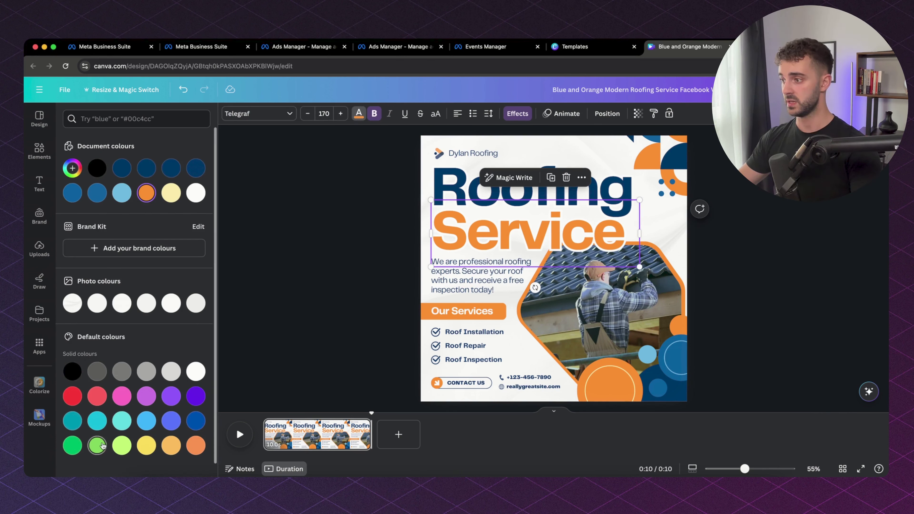
{"action": "left_click", "coordinate": [97, 445]}
Step: Recolour the orange parts of the geometric graphic in the design's upper corner to the light green default colour
{"action": "left_click", "coordinate": [665, 184]}
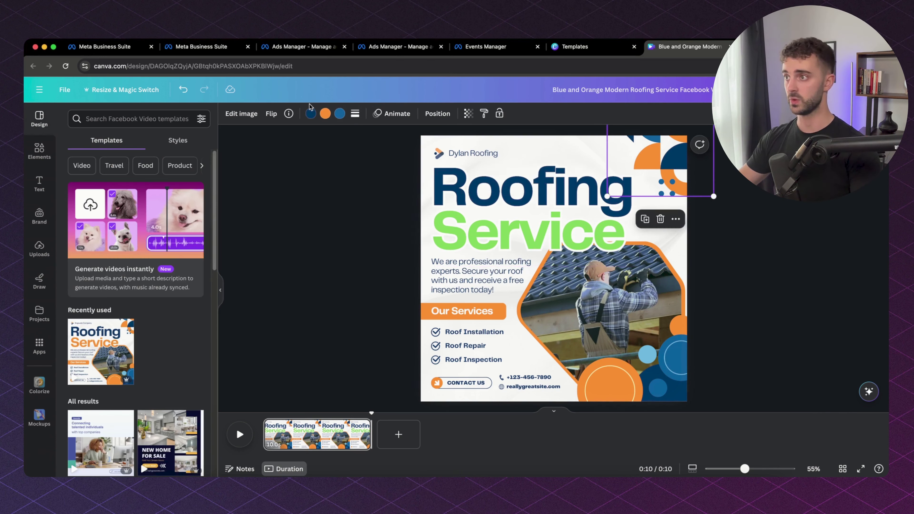
{"action": "left_click", "coordinate": [325, 114]}
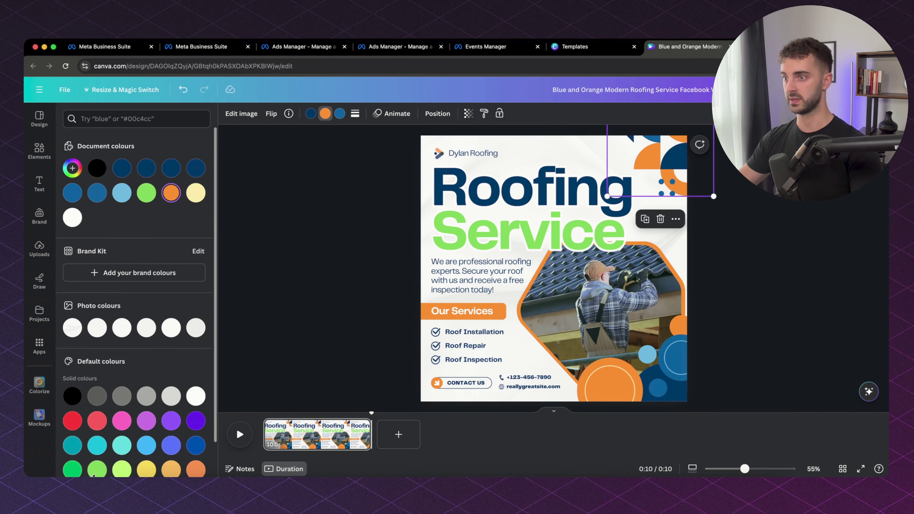
{"action": "left_click", "coordinate": [97, 470]}
{"action": "left_click", "coordinate": [347, 224]}
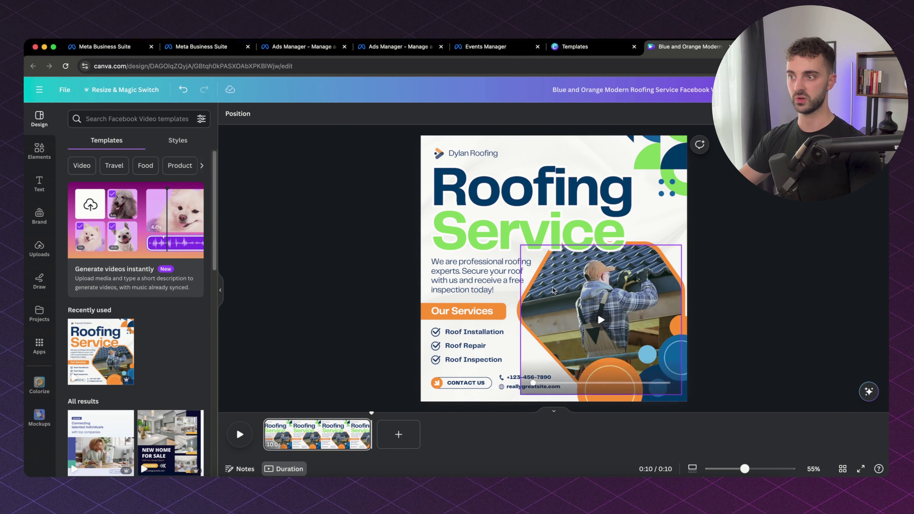
Step: Change the fill of the "Our Services" banner to the light green default colour
{"action": "left_click", "coordinate": [423, 315]}
{"action": "left_click", "coordinate": [273, 113]}
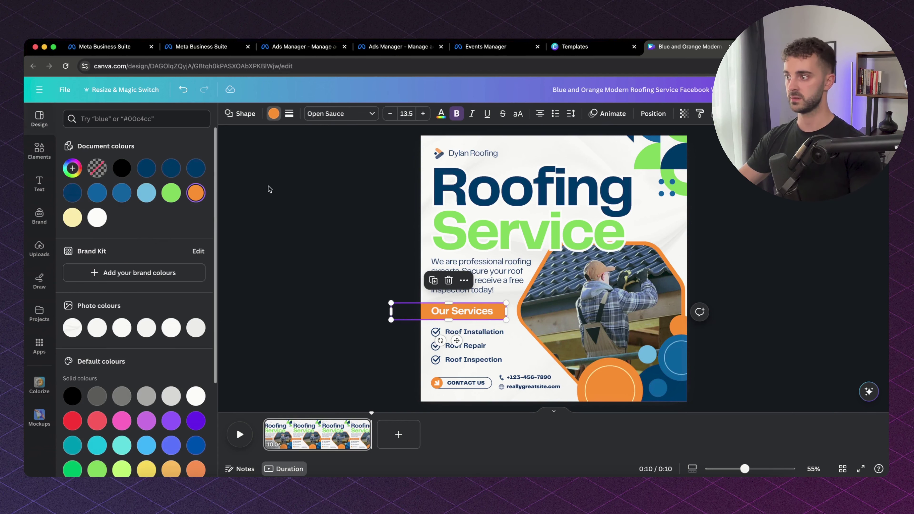
{"action": "left_click", "coordinate": [97, 469]}
{"action": "left_click", "coordinate": [267, 303]}
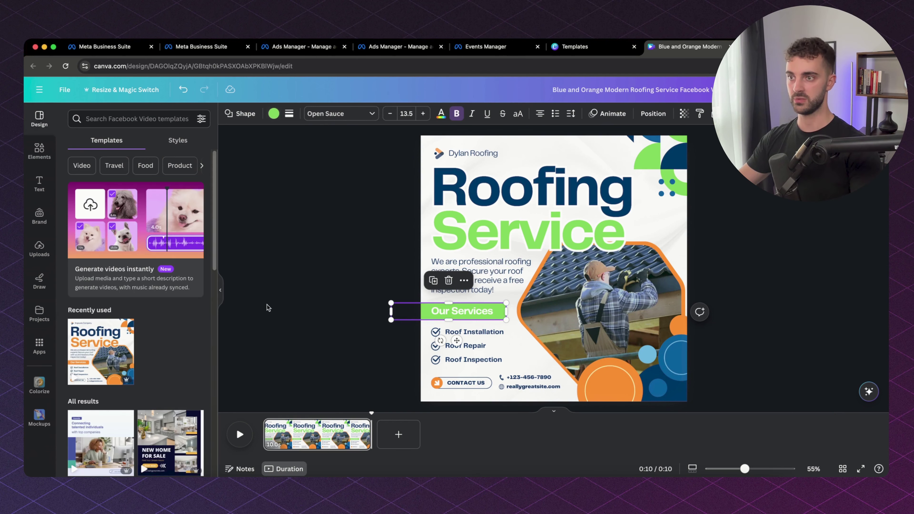
Step: Recolour the orange circles in the design's lower corner graphic to light green
{"action": "left_click", "coordinate": [593, 398]}
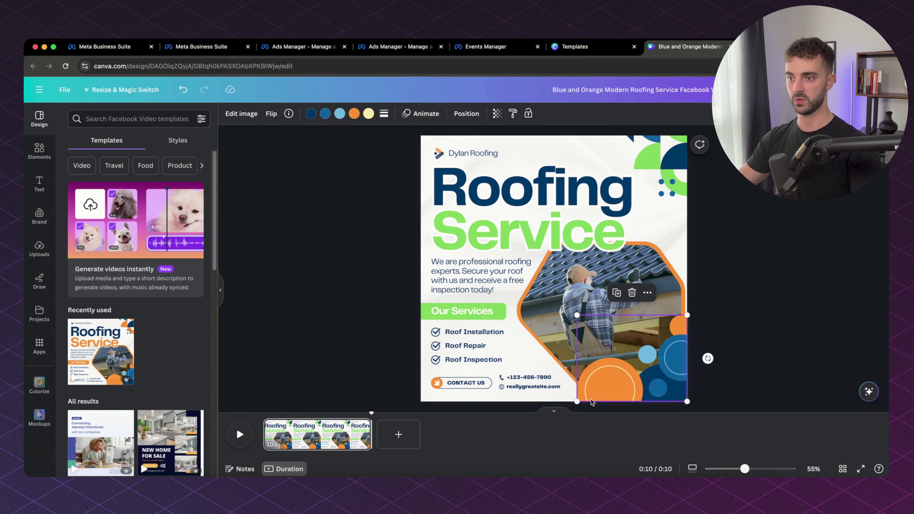
{"action": "left_click", "coordinate": [355, 113]}
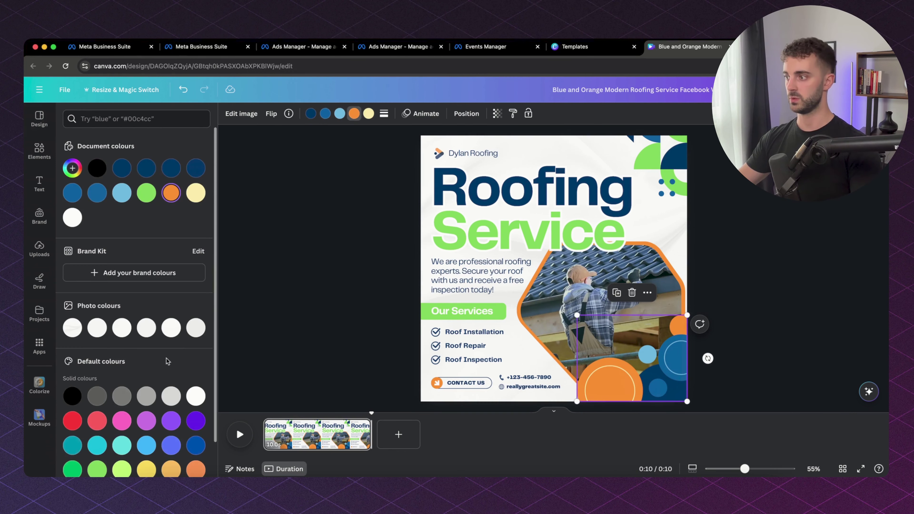
{"action": "left_click", "coordinate": [121, 459]}
Step: Change the orange circle behind the arrow beside "CONTACT US" to light green
{"action": "left_click", "coordinate": [435, 383]}
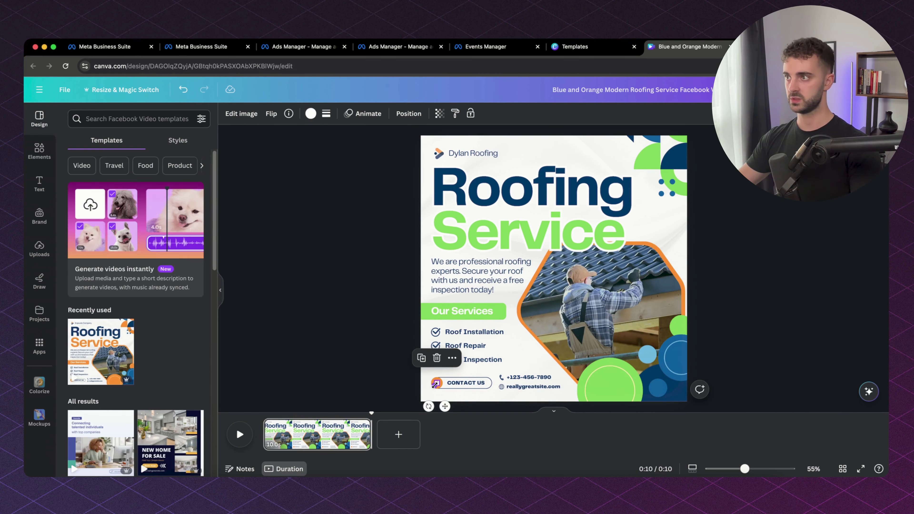
{"action": "left_click", "coordinate": [414, 388]}
{"action": "left_click", "coordinate": [437, 382]}
{"action": "left_click", "coordinate": [232, 114]}
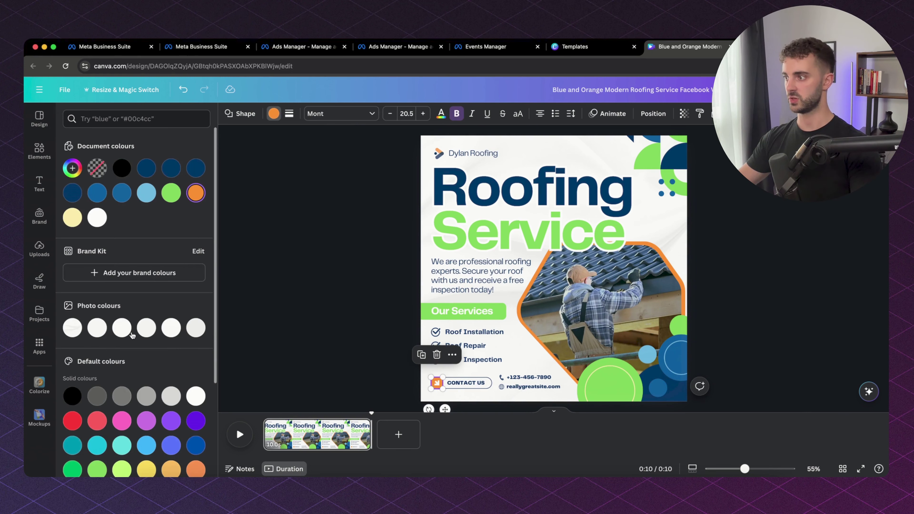
{"action": "left_click", "coordinate": [99, 465]}
{"action": "left_click", "coordinate": [273, 263]}
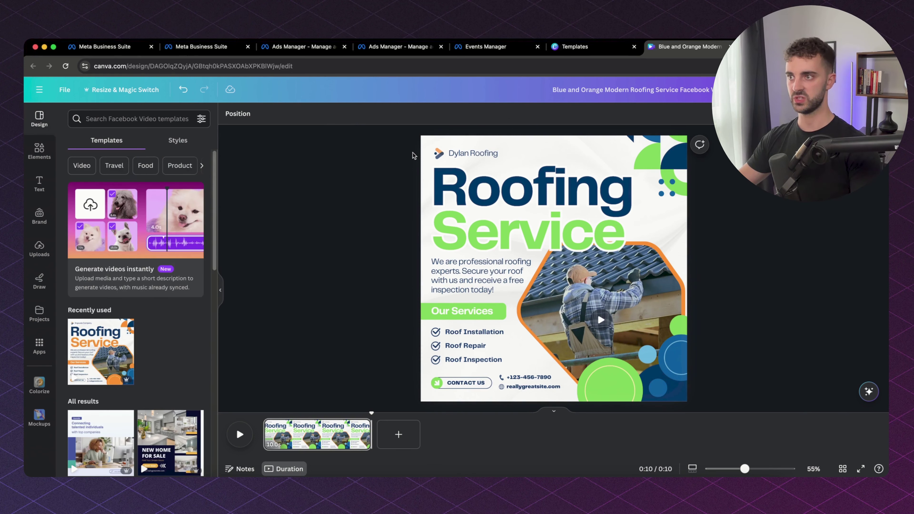
Step: Recolour the orange part of the logo beside the company name to light green
{"action": "left_click", "coordinate": [438, 154]}
{"action": "left_click", "coordinate": [324, 114]}
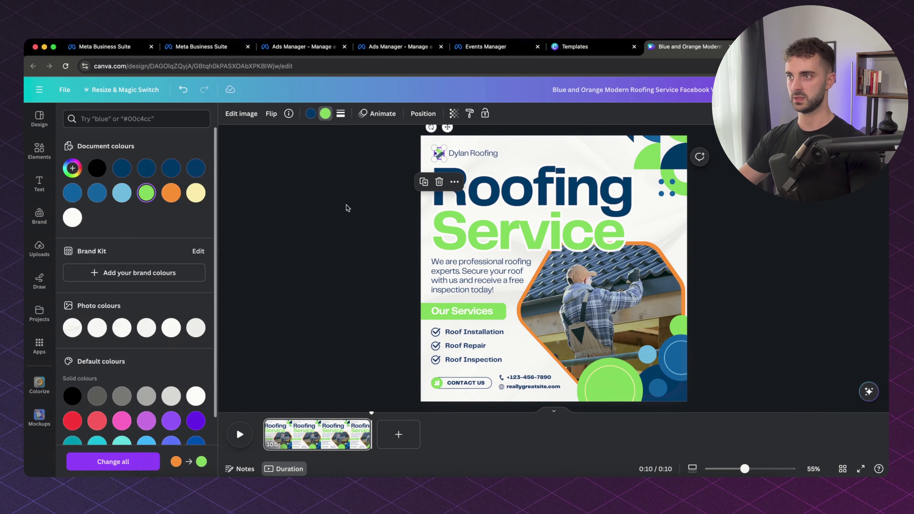
{"action": "left_click", "coordinate": [299, 225]}
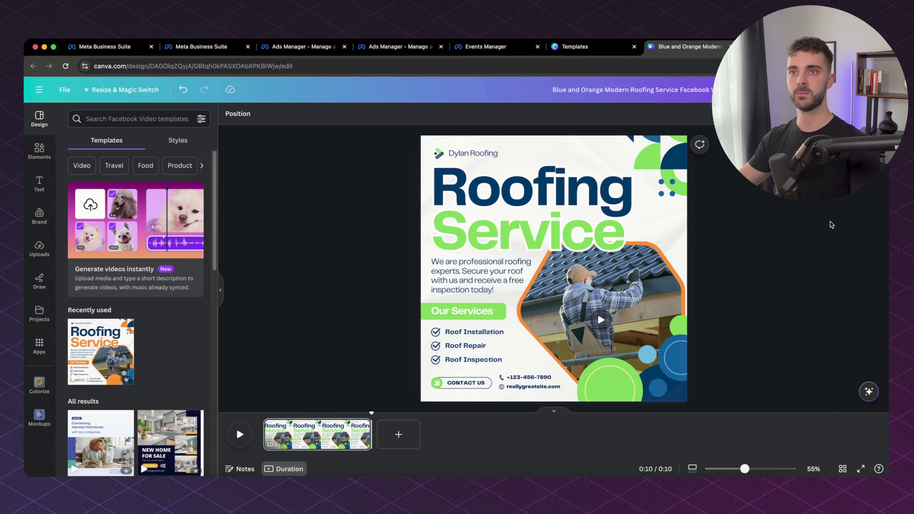
Step: Download the customised roofing design as an MP4 video
{"action": "left_click", "coordinate": [874, 90]}
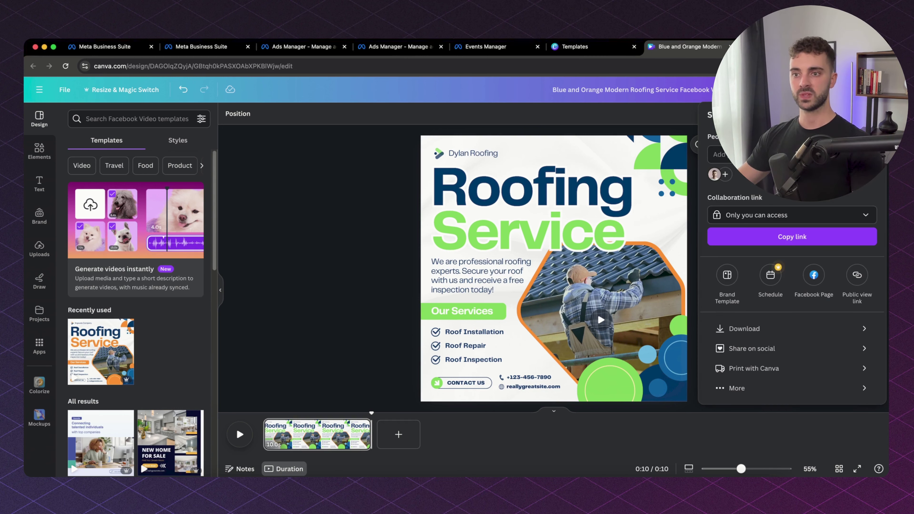
{"action": "left_click", "coordinate": [754, 328]}
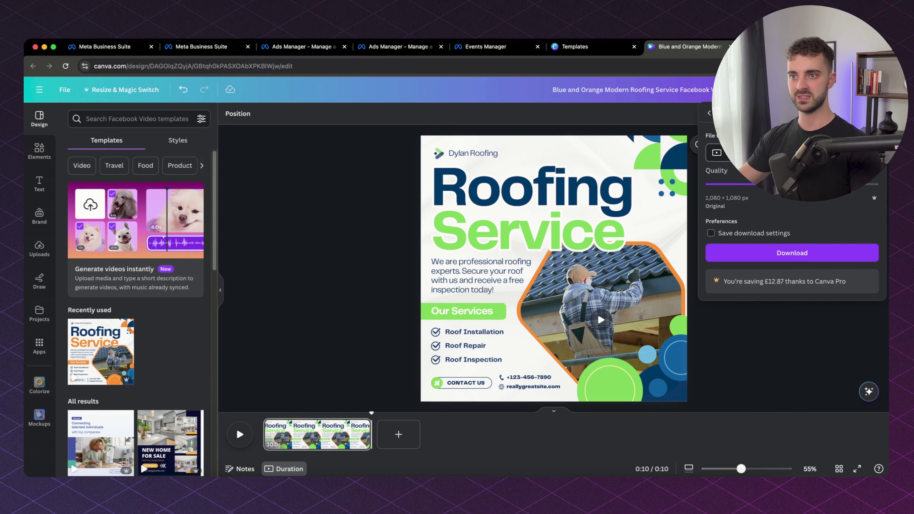
{"action": "left_click", "coordinate": [780, 254]}
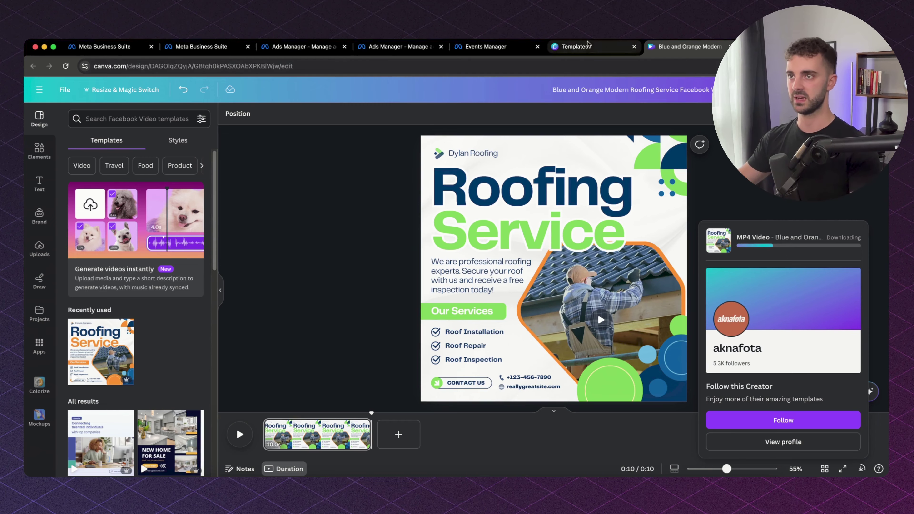
Step: Look over the other roofing Facebook video templates and return to the customised design
{"action": "left_click", "coordinate": [578, 47]}
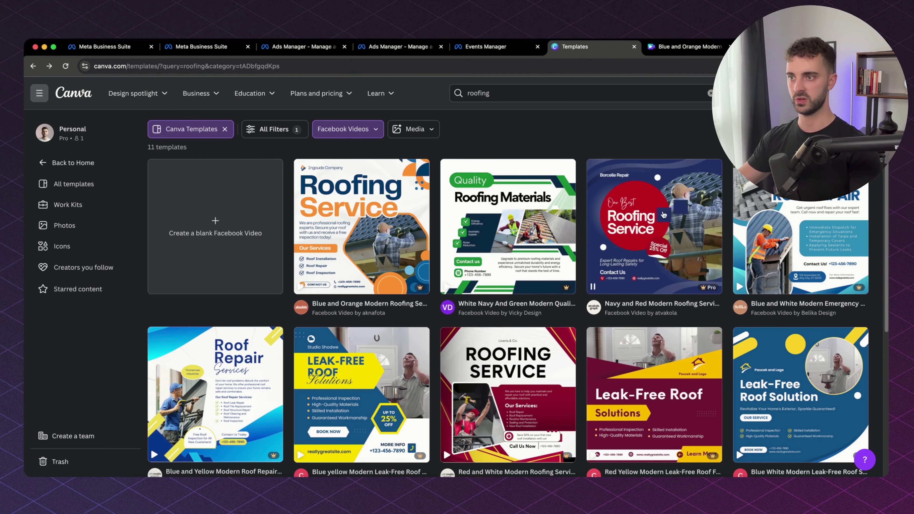
{"action": "key", "text": "Escape"}
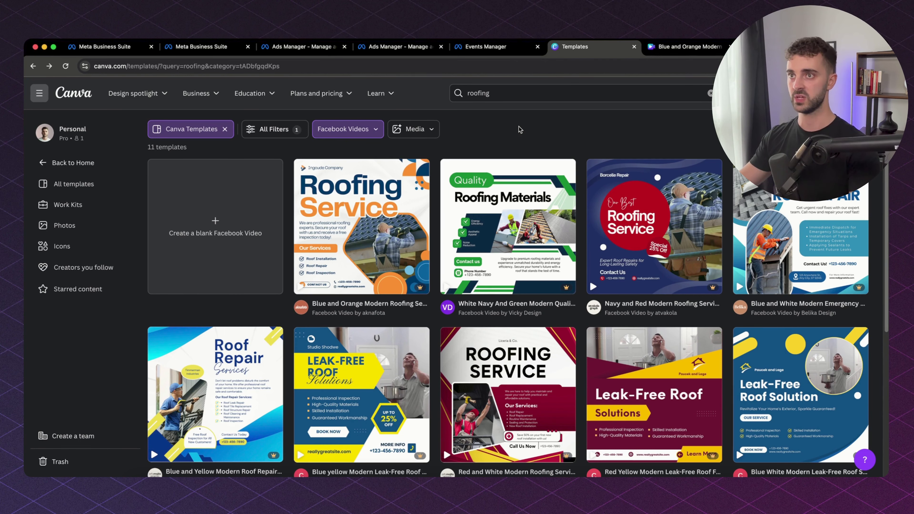
{"action": "left_click", "coordinate": [687, 47]}
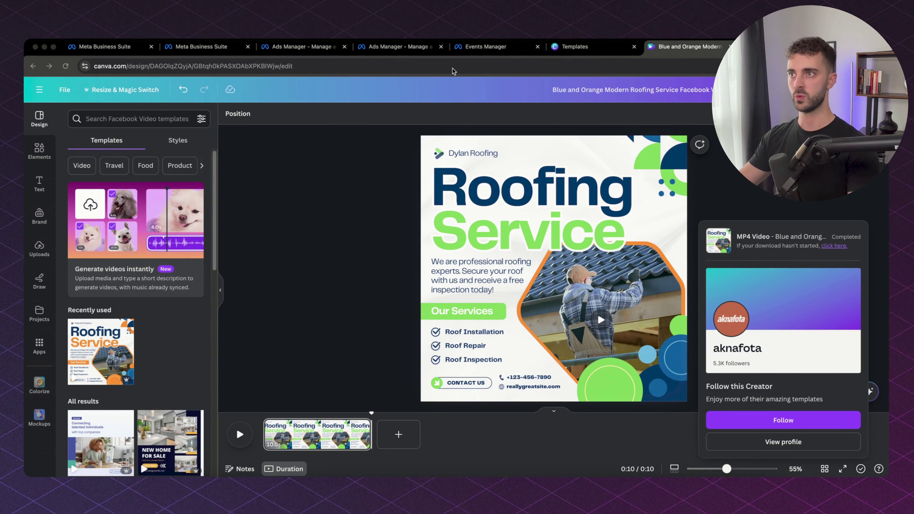
Step: Switch to the Ads Manager ad editor and open the video selection for the ad creative's media
{"action": "left_click", "coordinate": [402, 49]}
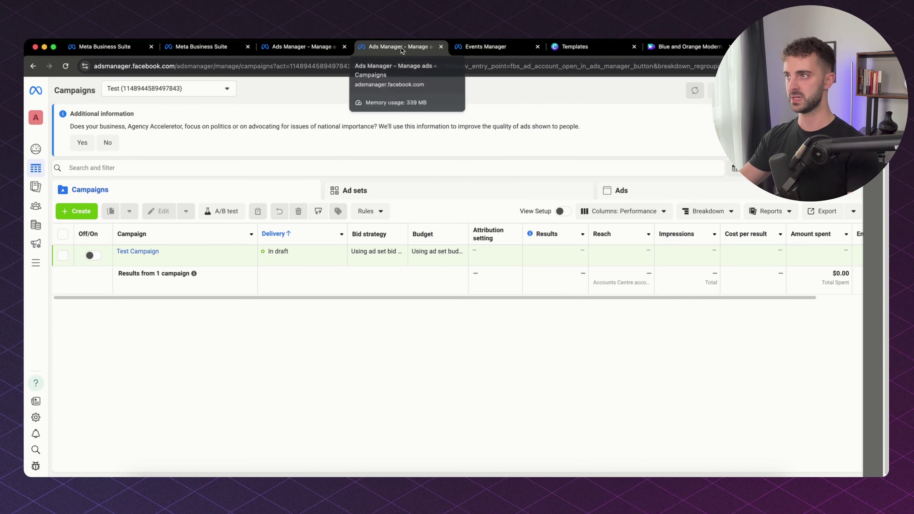
{"action": "left_click", "coordinate": [286, 48]}
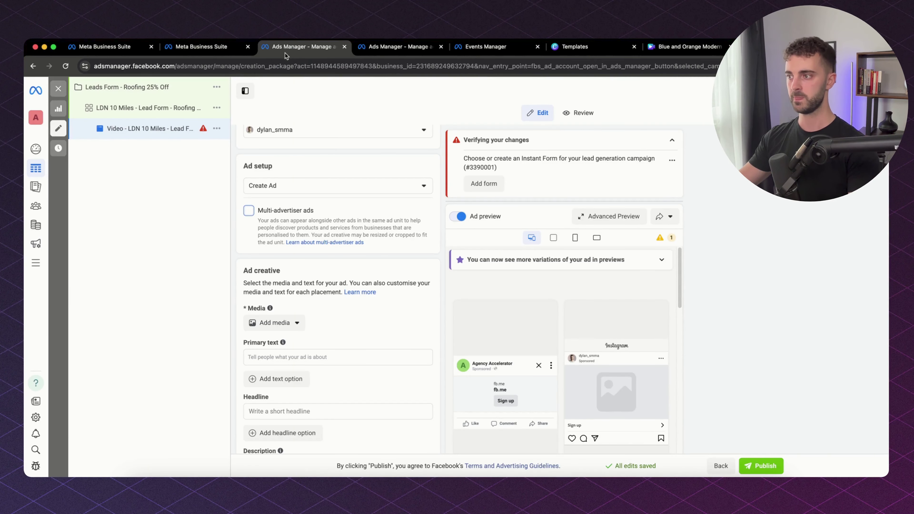
{"action": "scroll", "coordinate": [777, 265], "scroll_direction": "down", "scroll_amount": 3}
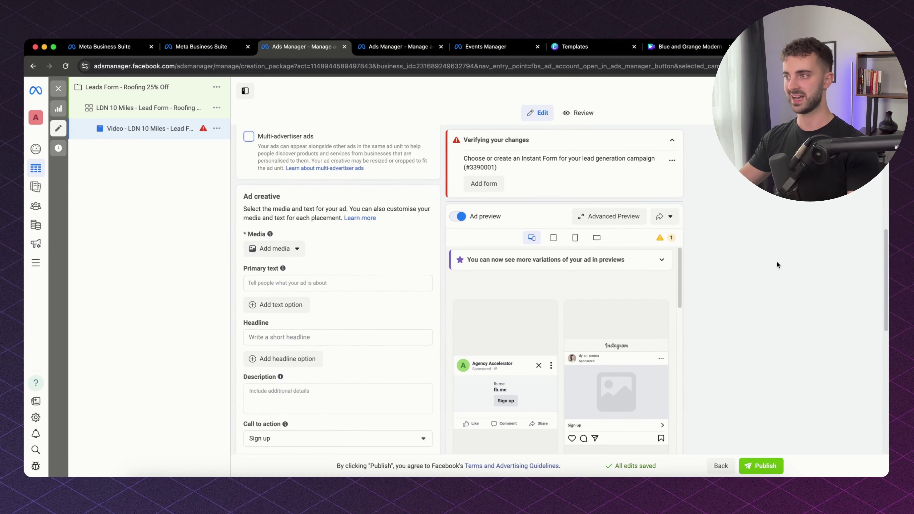
{"action": "left_click", "coordinate": [302, 253]}
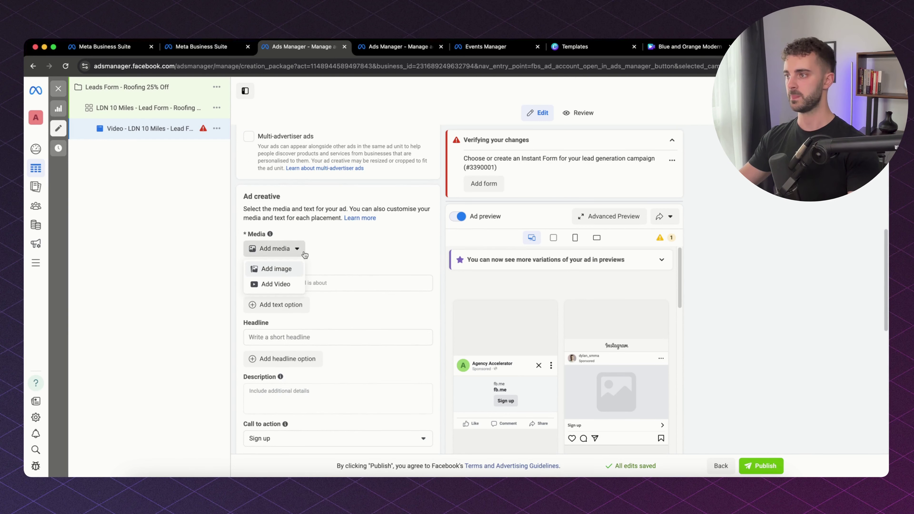
{"action": "left_click", "coordinate": [274, 284]}
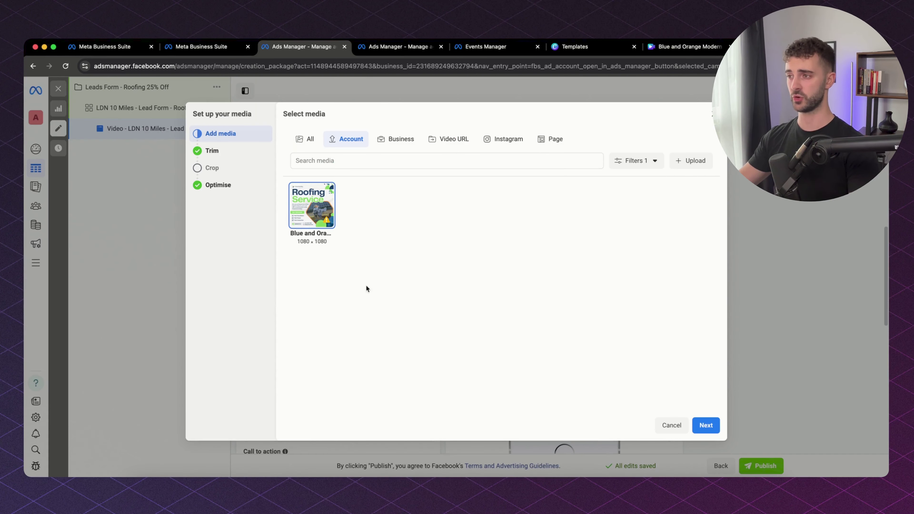